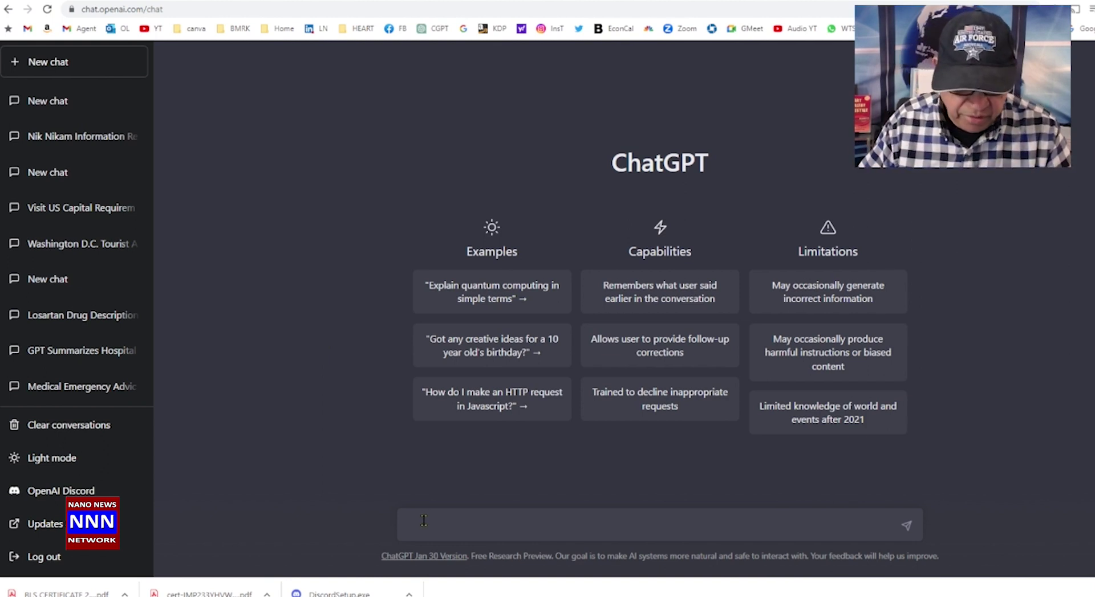
Step: Ask the chatbot "What are the places to visit in Washington DC?"
text(What are the palces to visit in Washing)
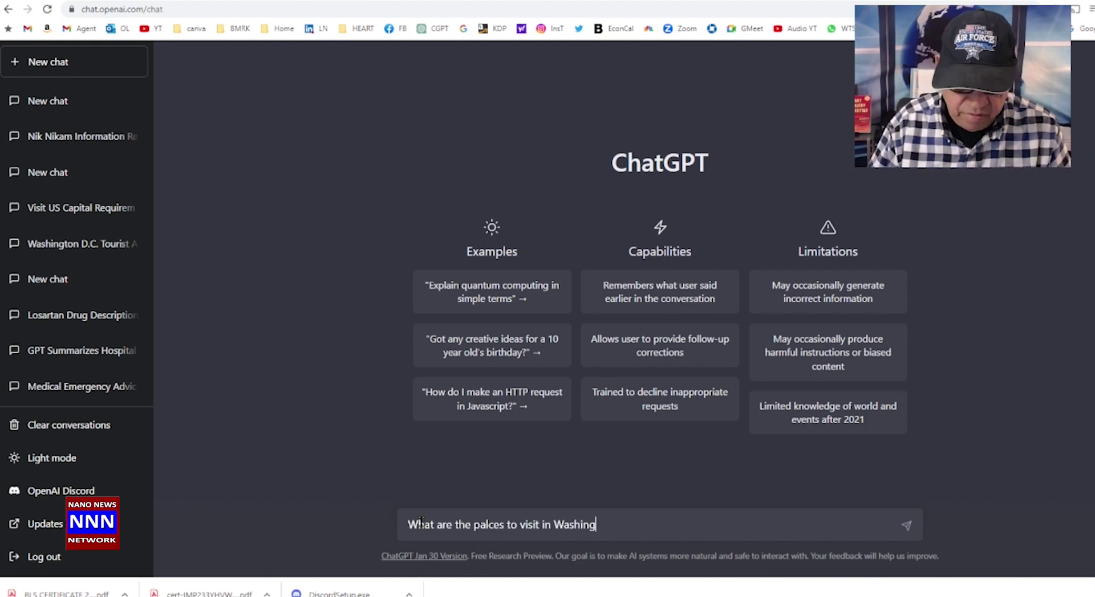
text(ton Dc)
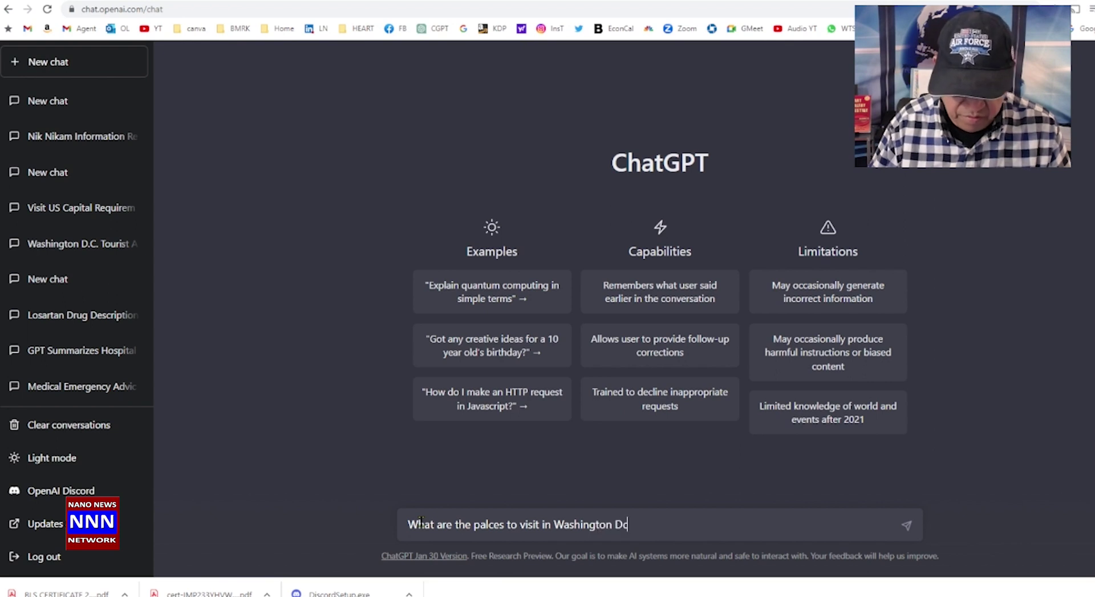
text(C)
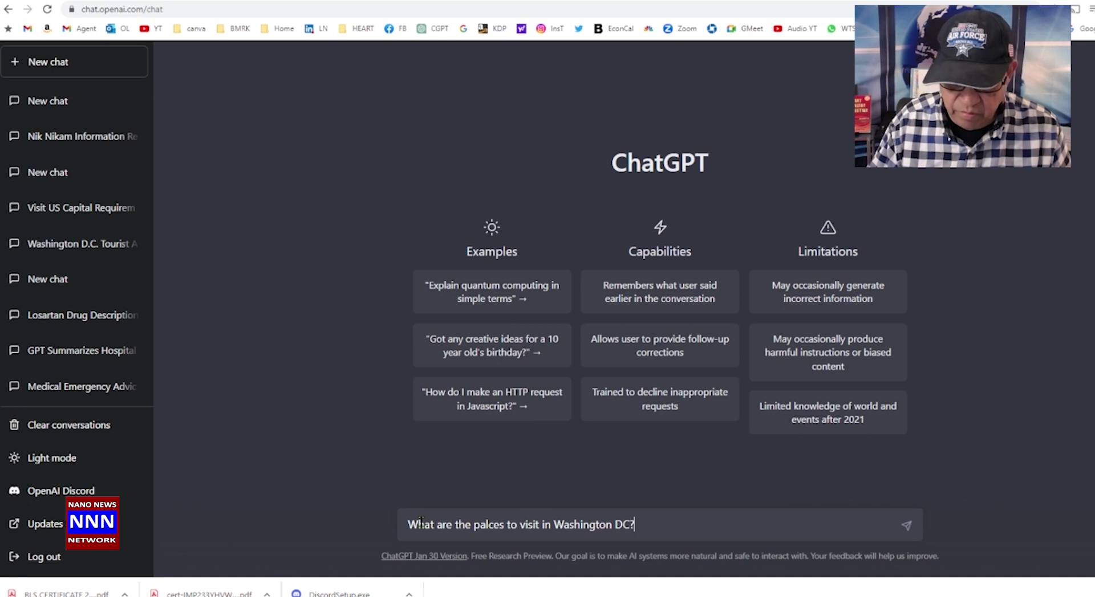
double_click(484, 525)
text(places)
click(653, 528)
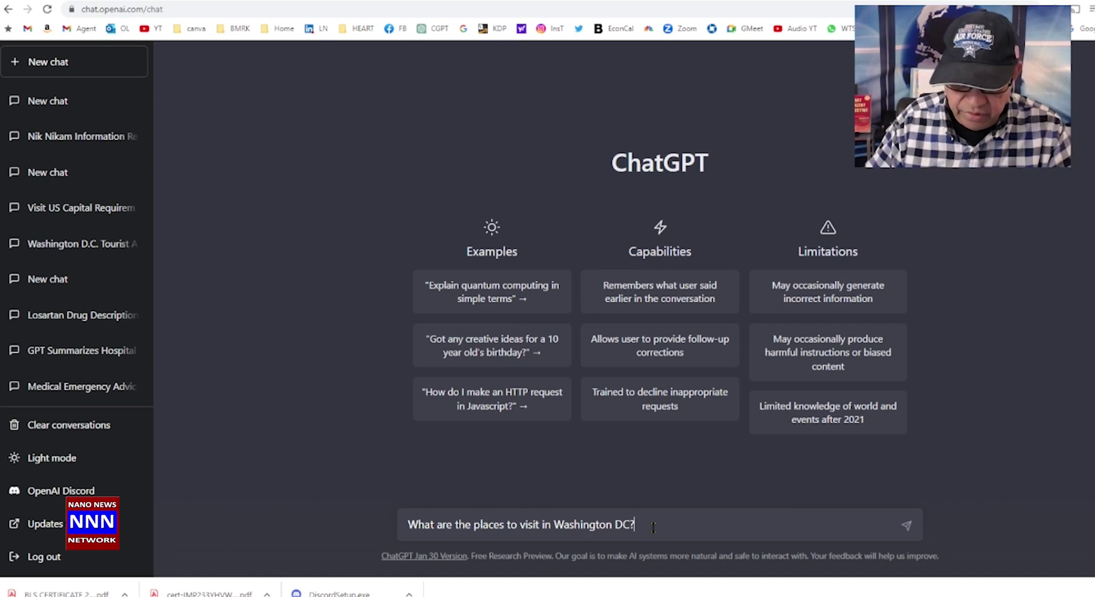
key(Return)
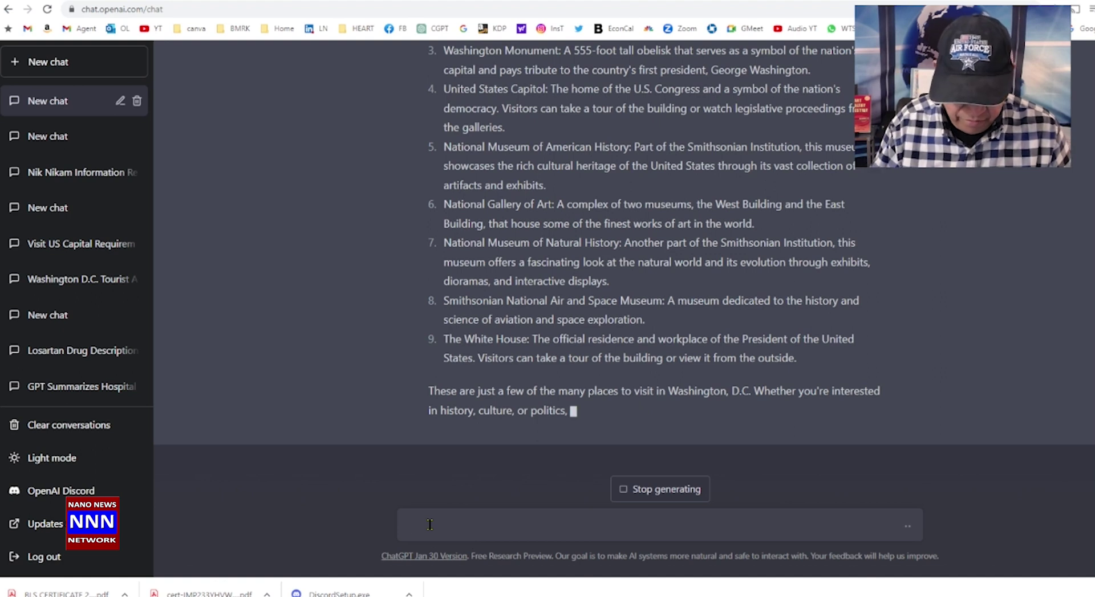
Step: Ask the follow-up question "What do I need to do to visit the white house?"
text(What)
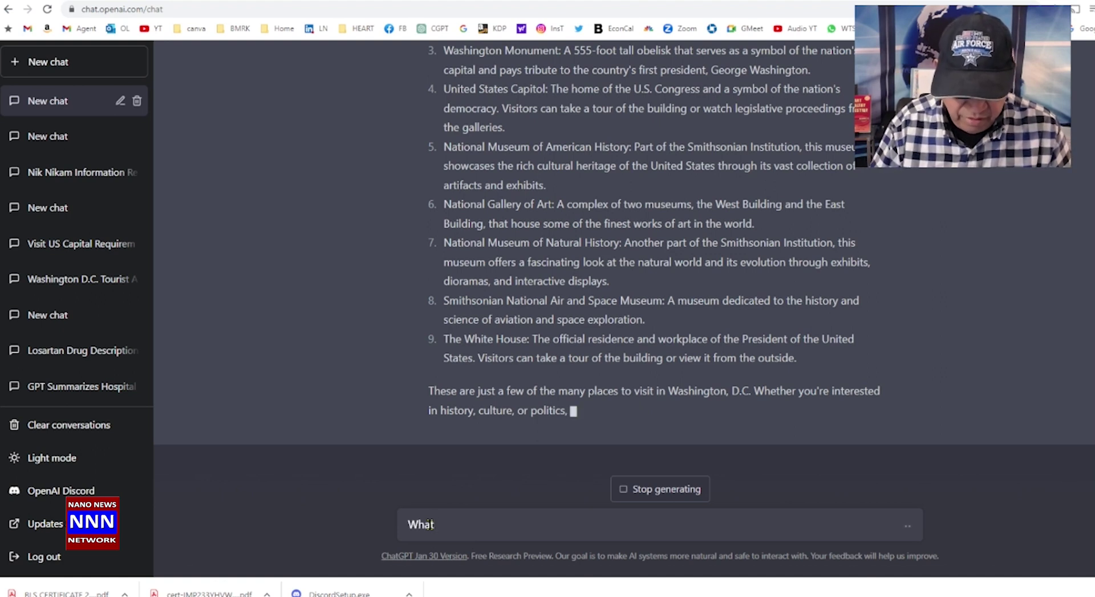
text( do I)
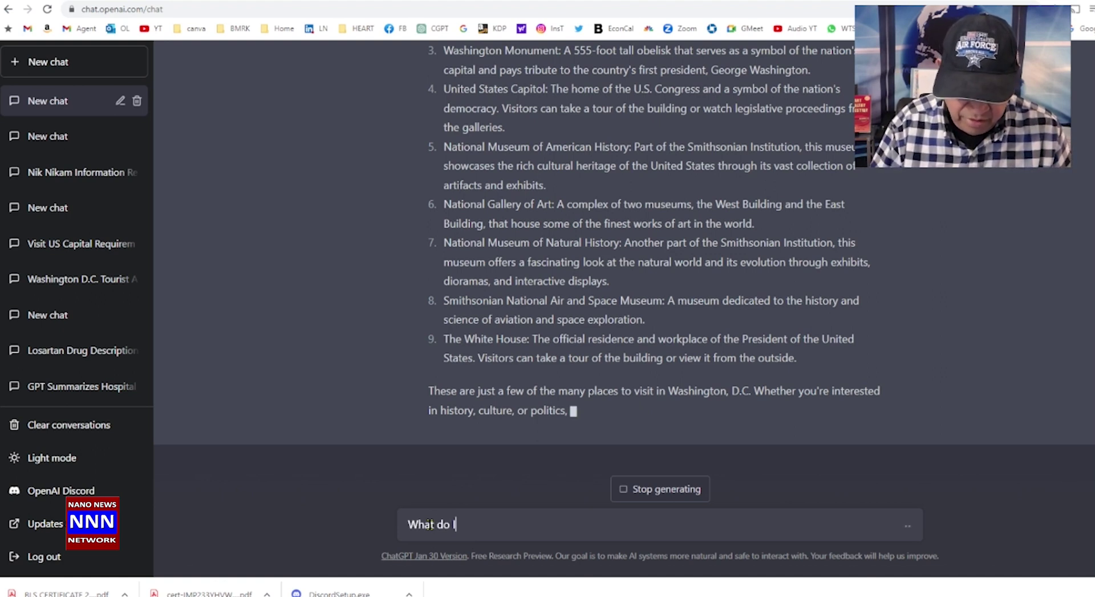
text( need to )
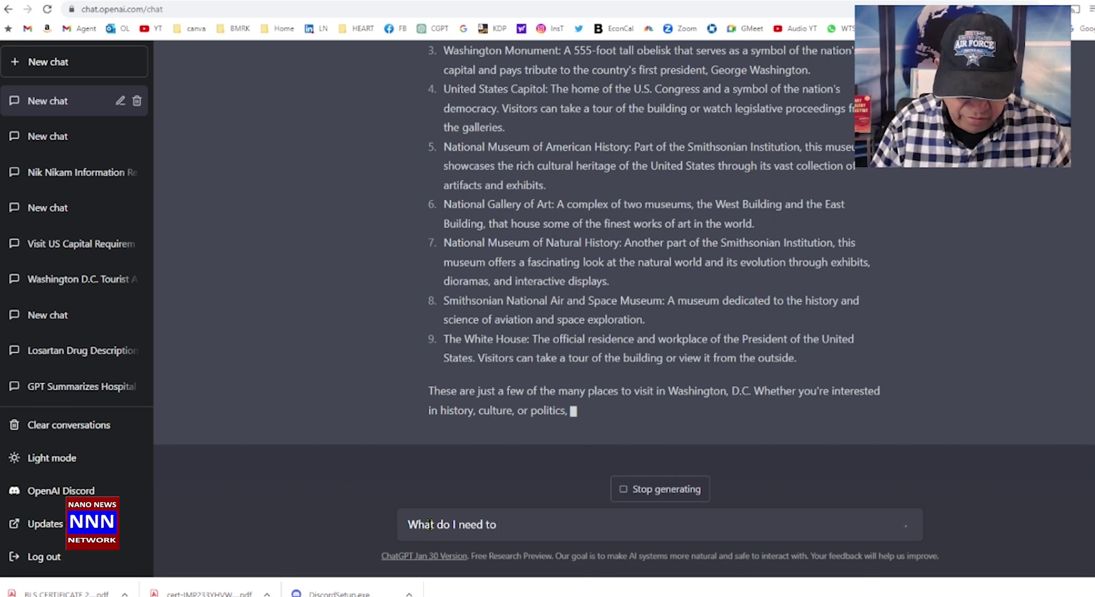
text(do to v)
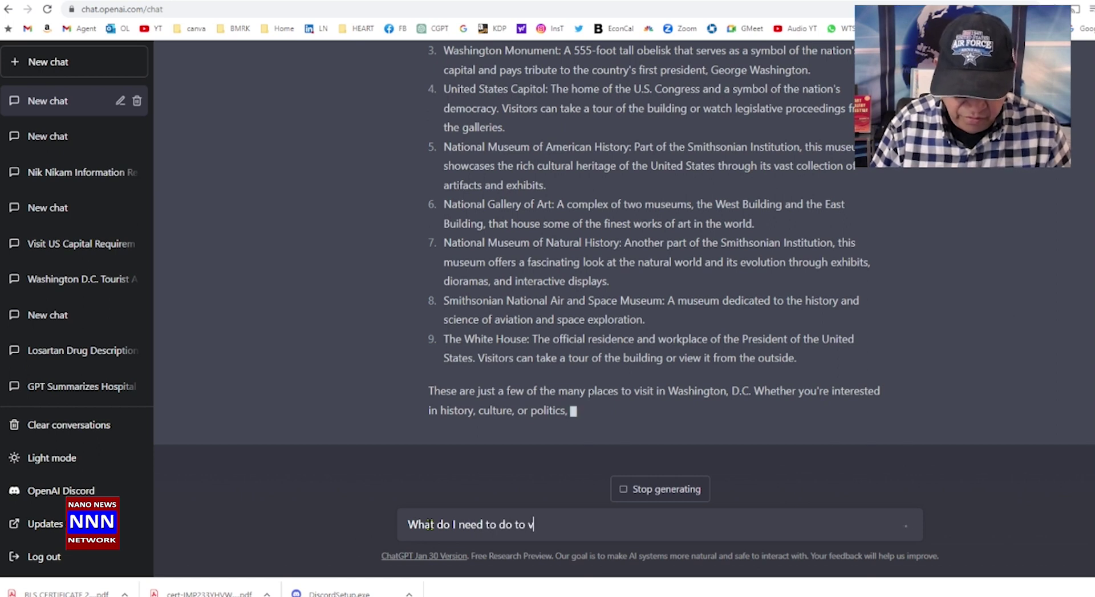
text(isit the )
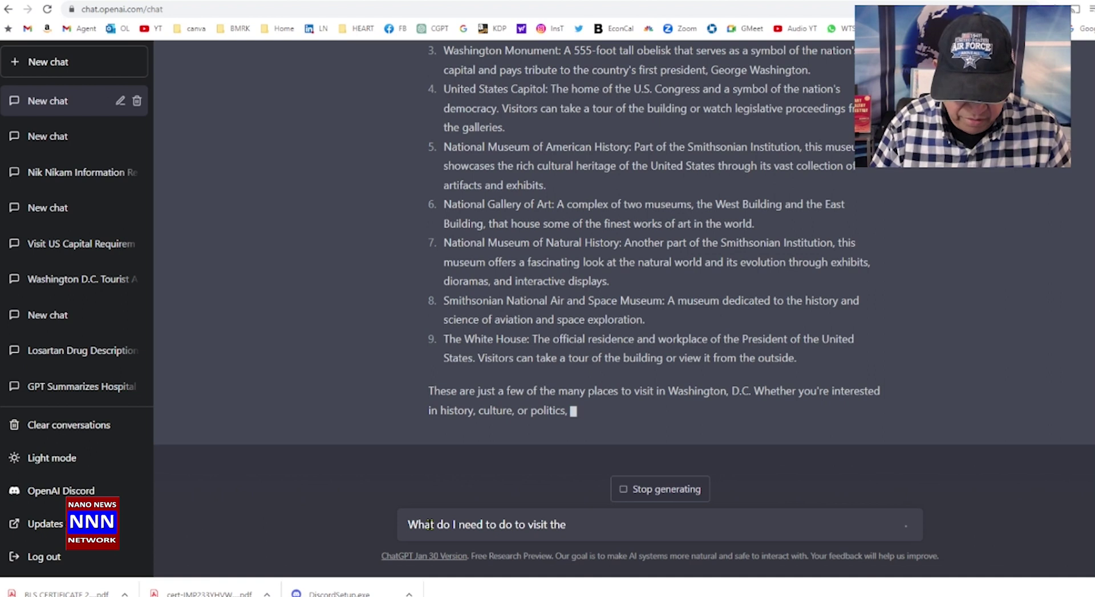
text(white ho)
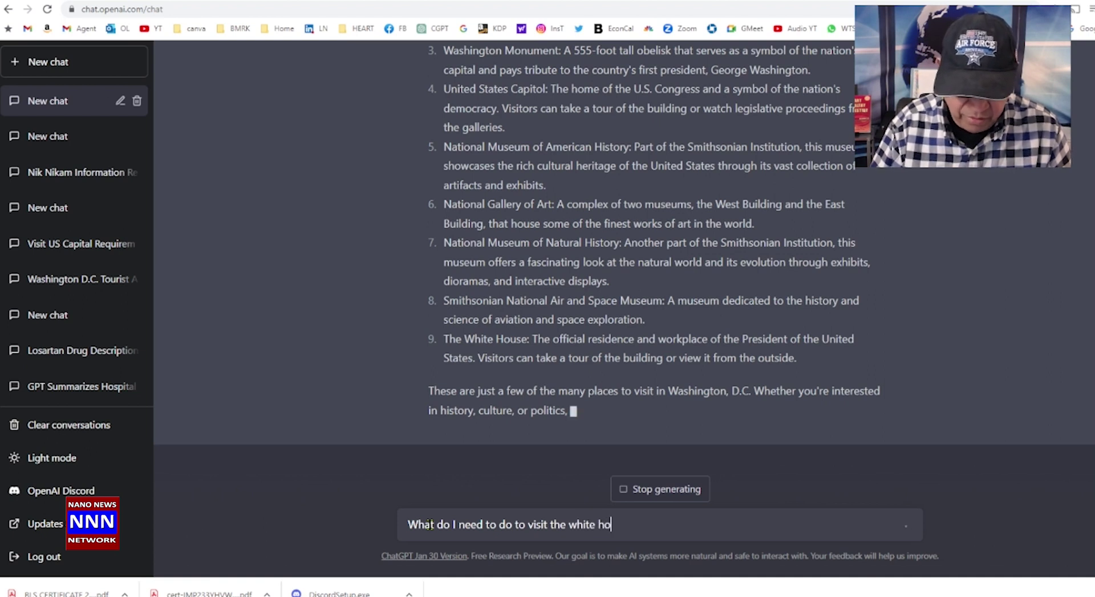
text(use)
key(BackSpace)
key(BackSpace)
key(BackSpace)
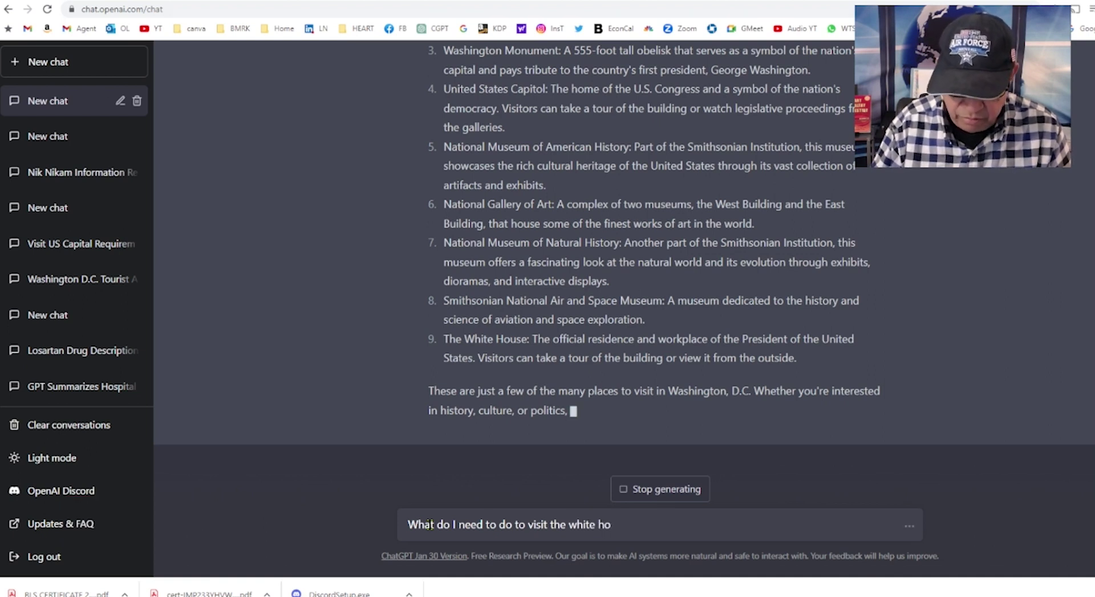
text(use)
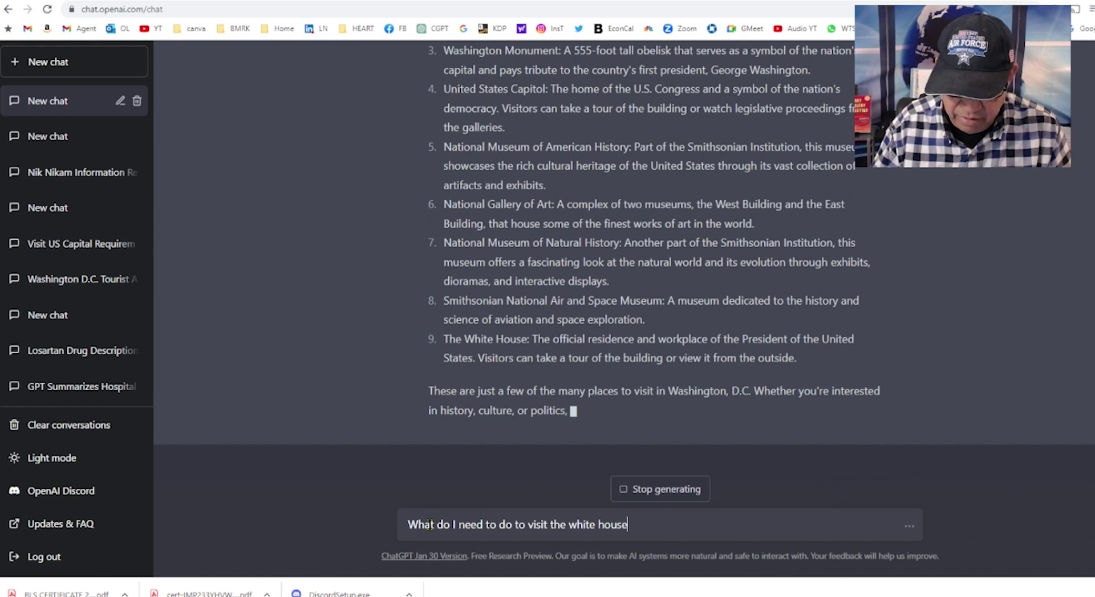
text(?)
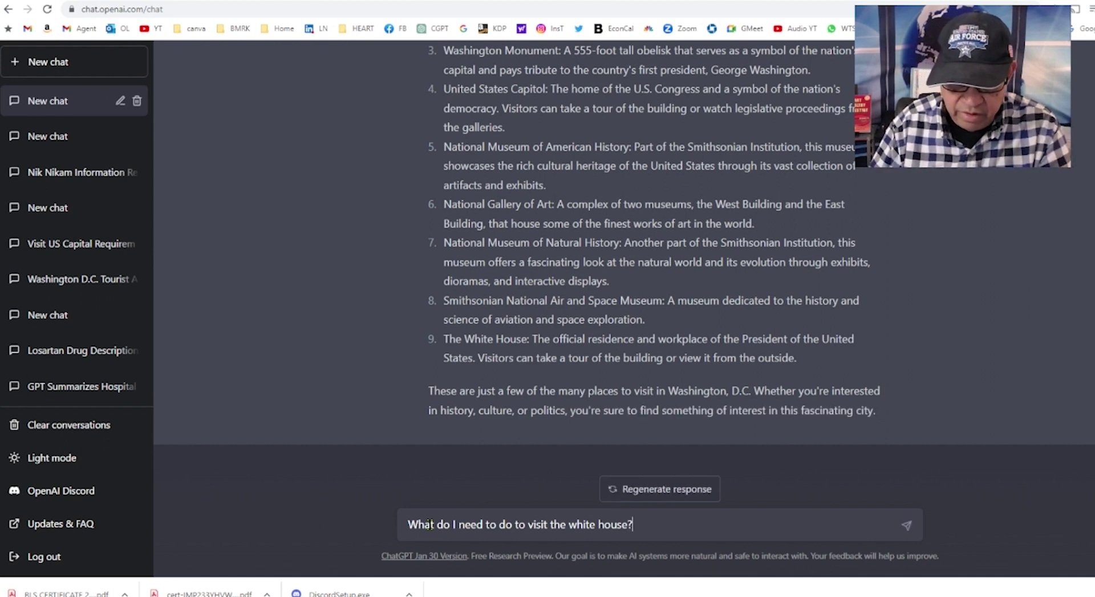
key(Return)
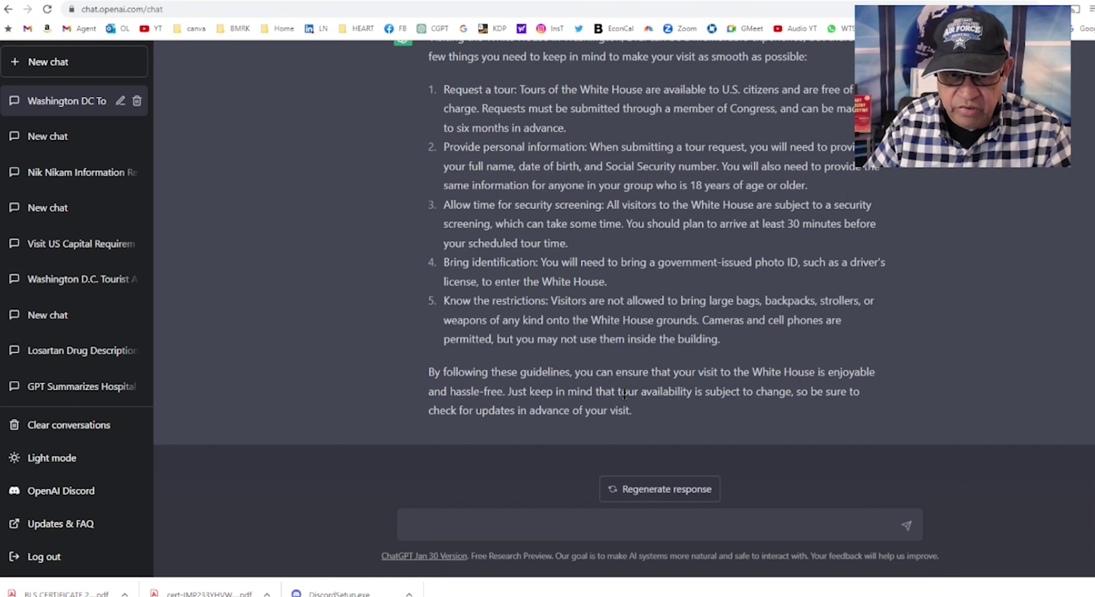
Step: Review the White House visit guidelines and send the follow-up prompt "National museums"
scroll(615, 383, up, 4)
scroll(615, 383, down, 4)
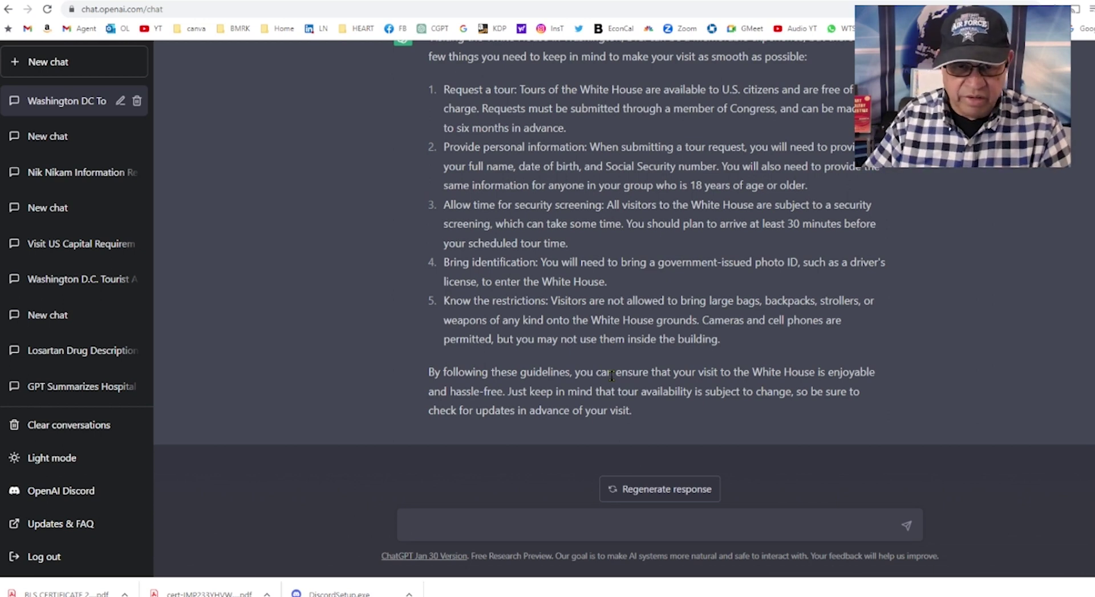
scroll(611, 377, up, 3)
scroll(616, 385, down, 3)
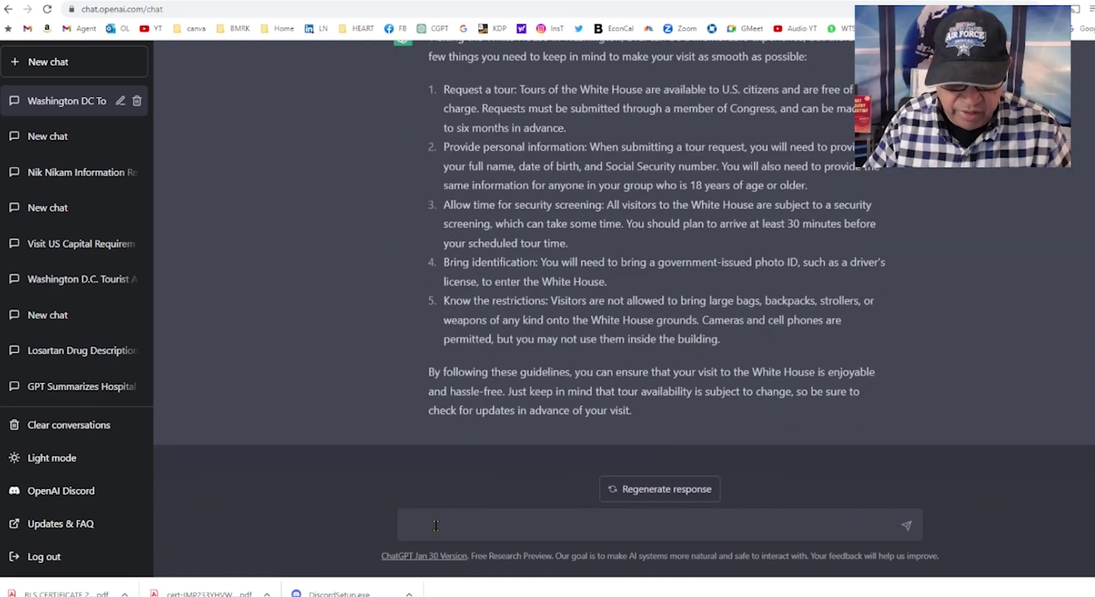
text(nation)
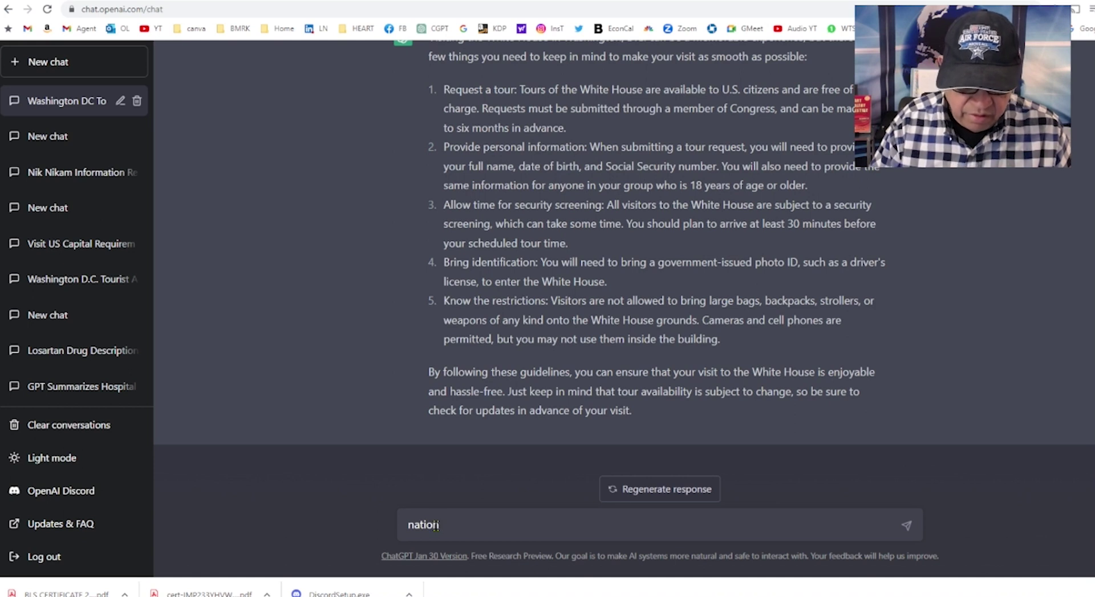
key(BackSpace)
key(BackSpace)
key(BackSpace)
key(BackSpace)
key(BackSpace)
text(Nat)
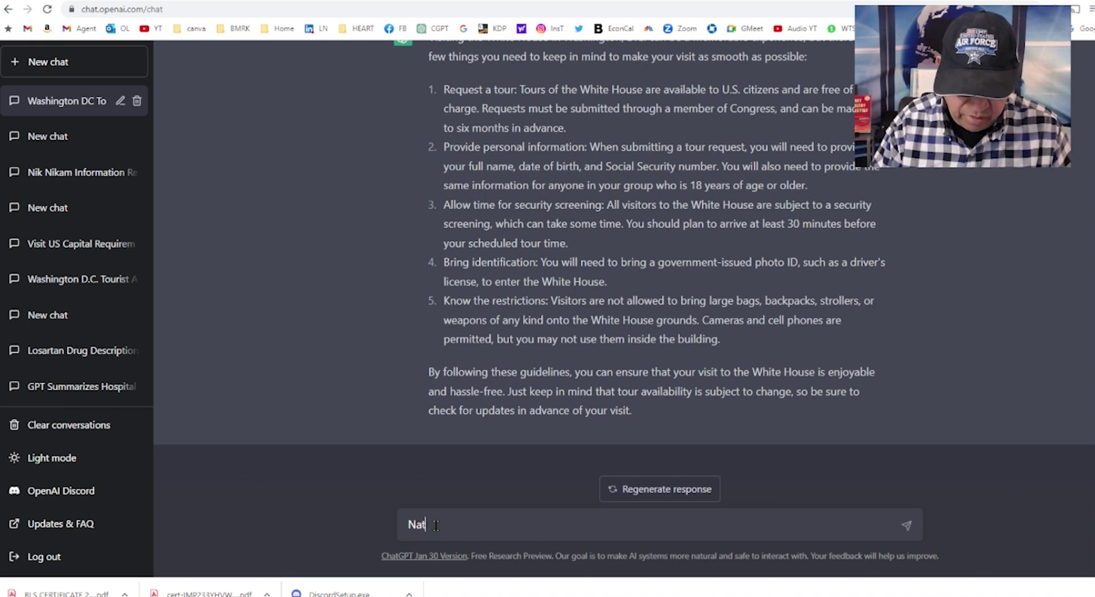
text(ionalmusue)
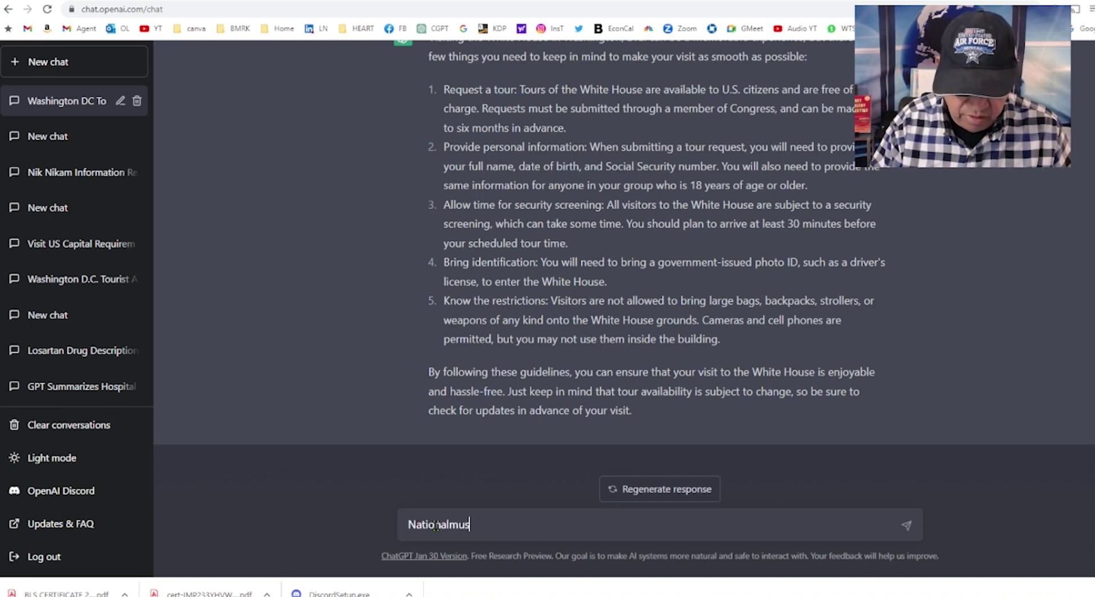
key(BackSpace)
key(BackSpace)
key(BackSpace)
key(BackSpace)
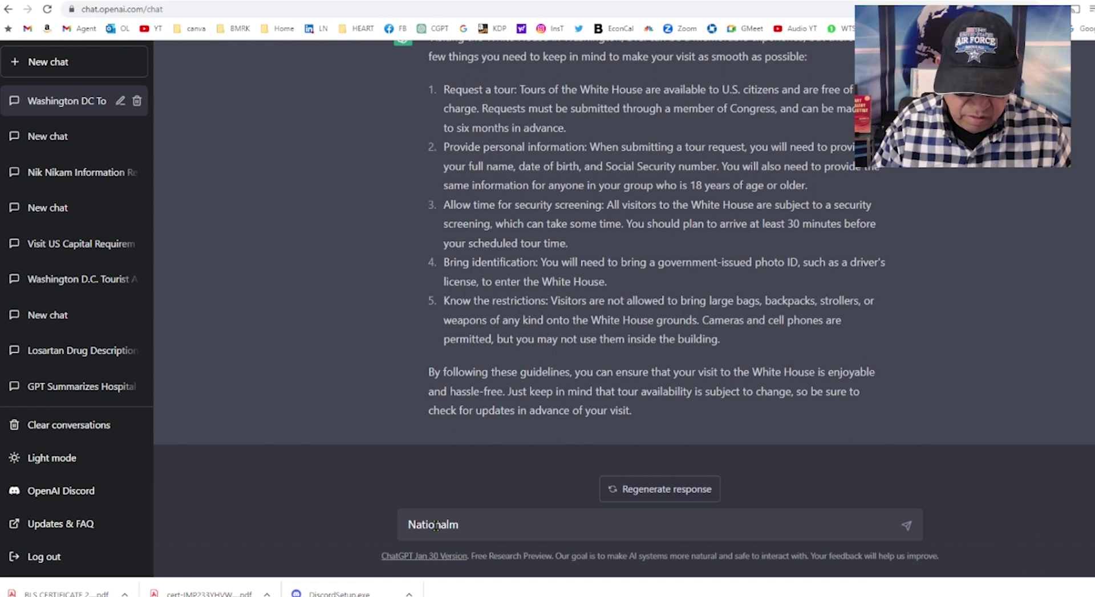
text(muse)
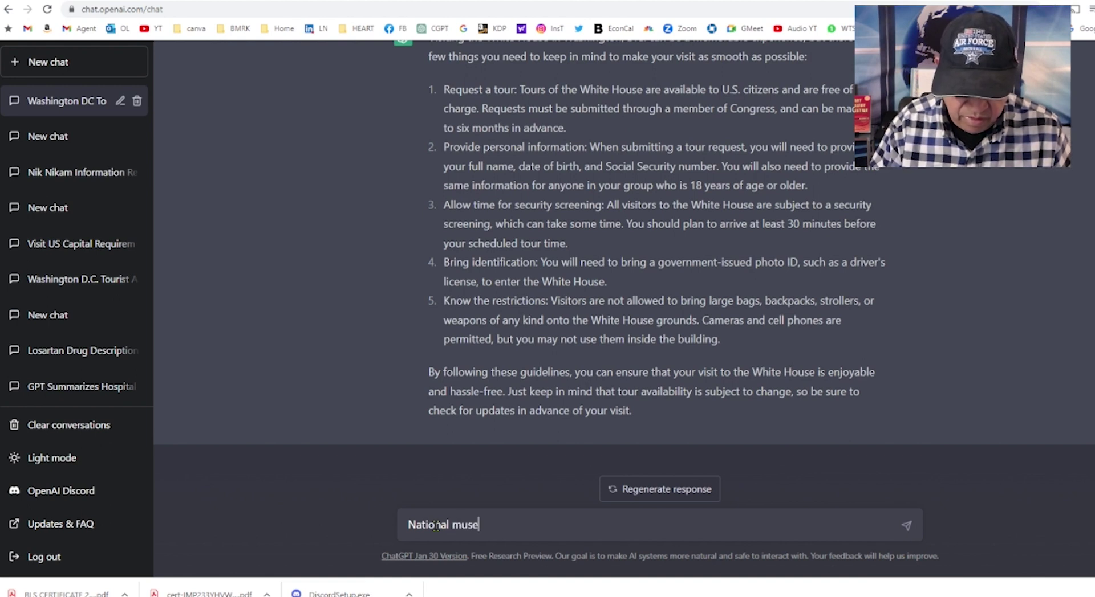
text(ums)
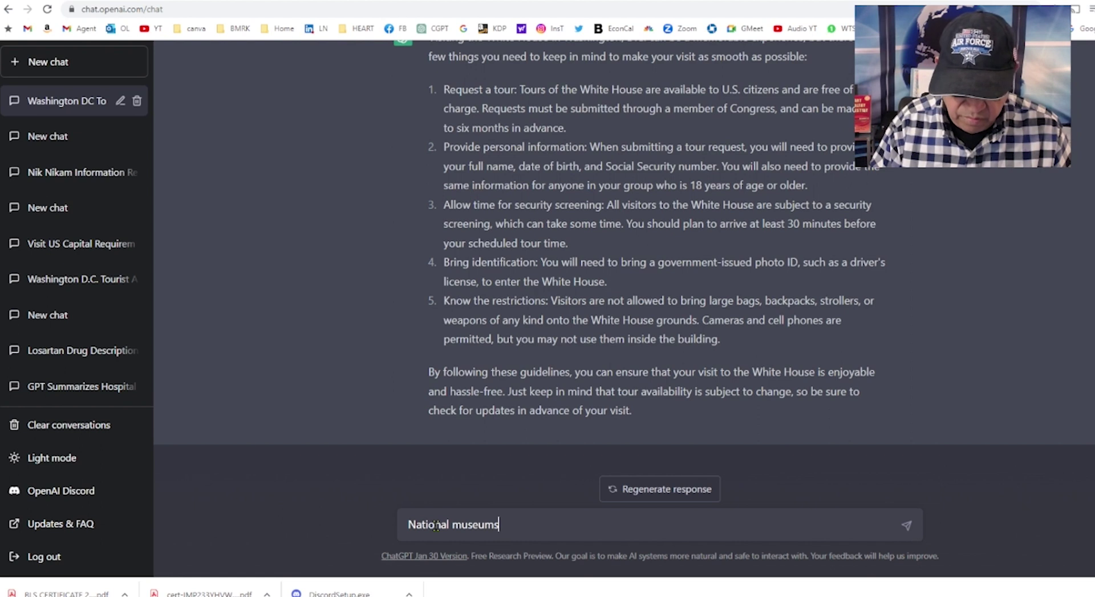
key(Return)
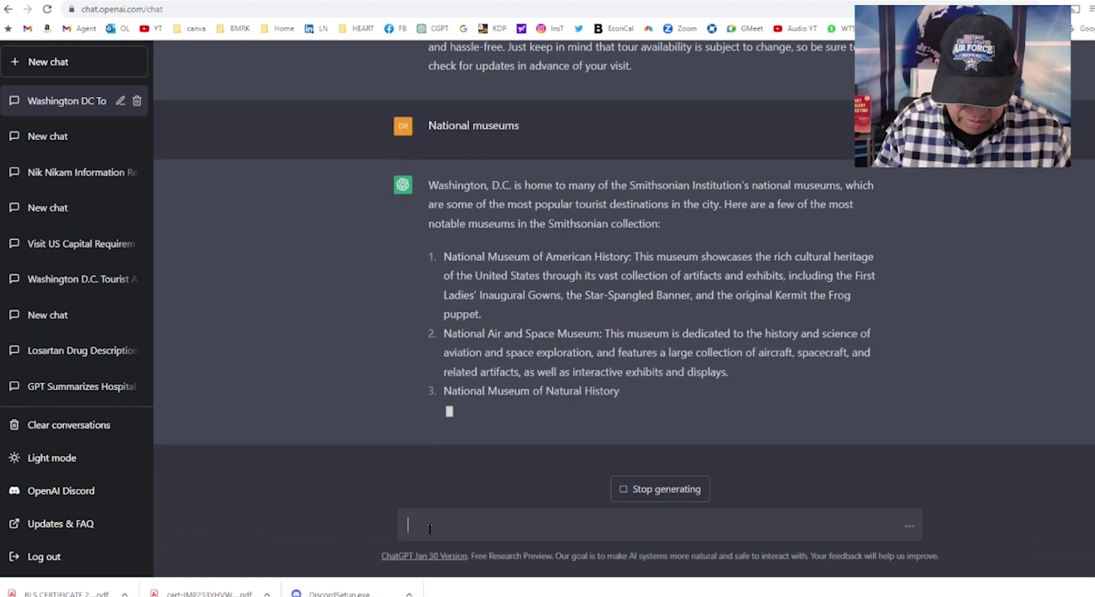
Step: Ask the follow-up question "What are the timings for the museums?"
text(Whaa)
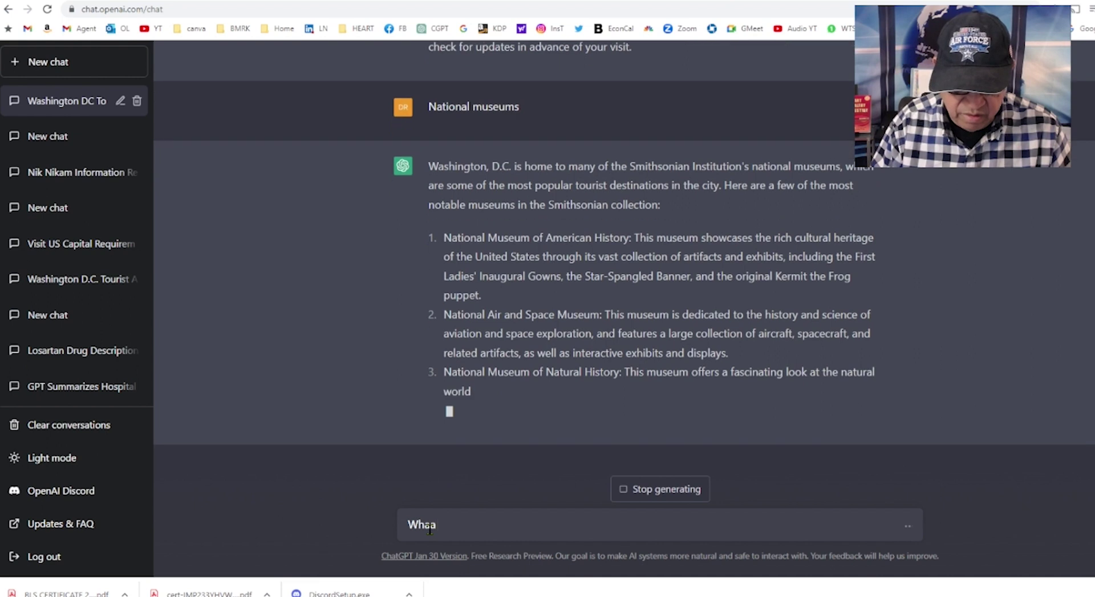
key(BackSpace)
key(BackSpace)
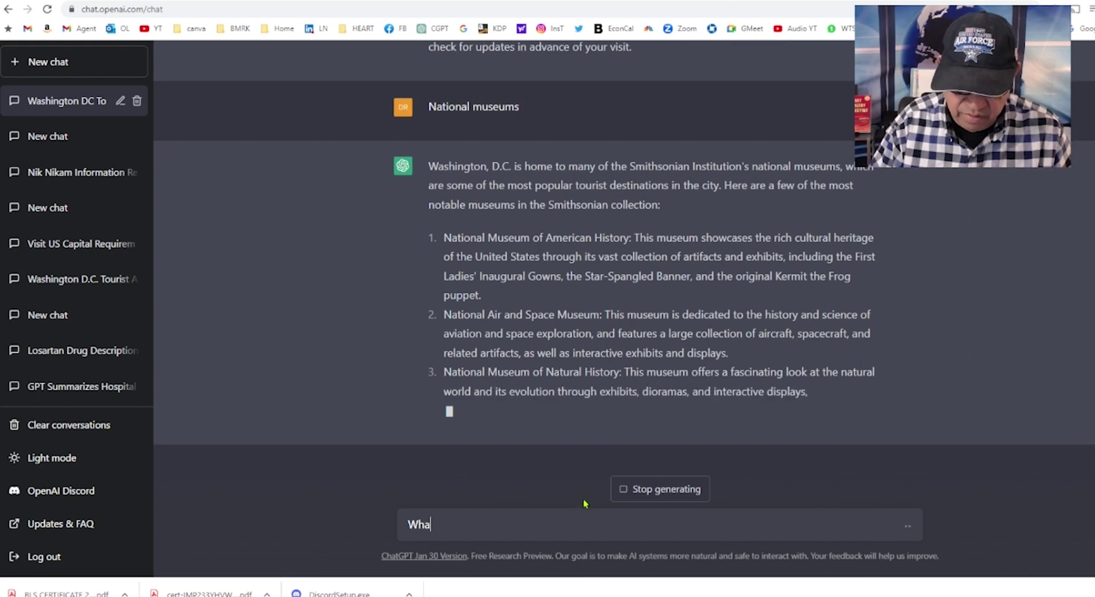
text(t are tth)
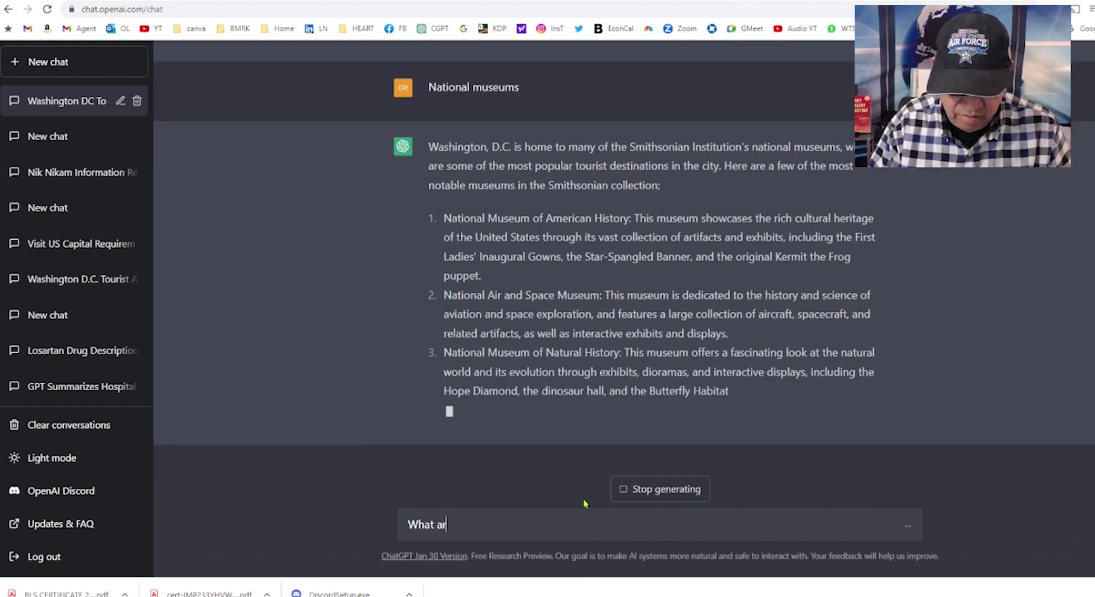
key(BackSpace)
key(BackSpace)
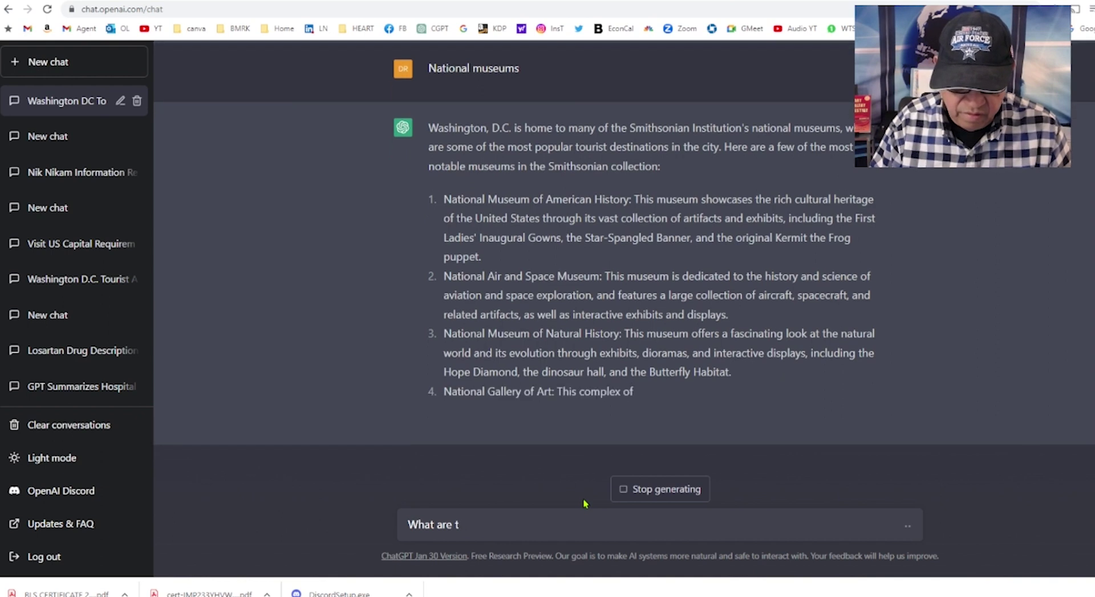
text(he ti)
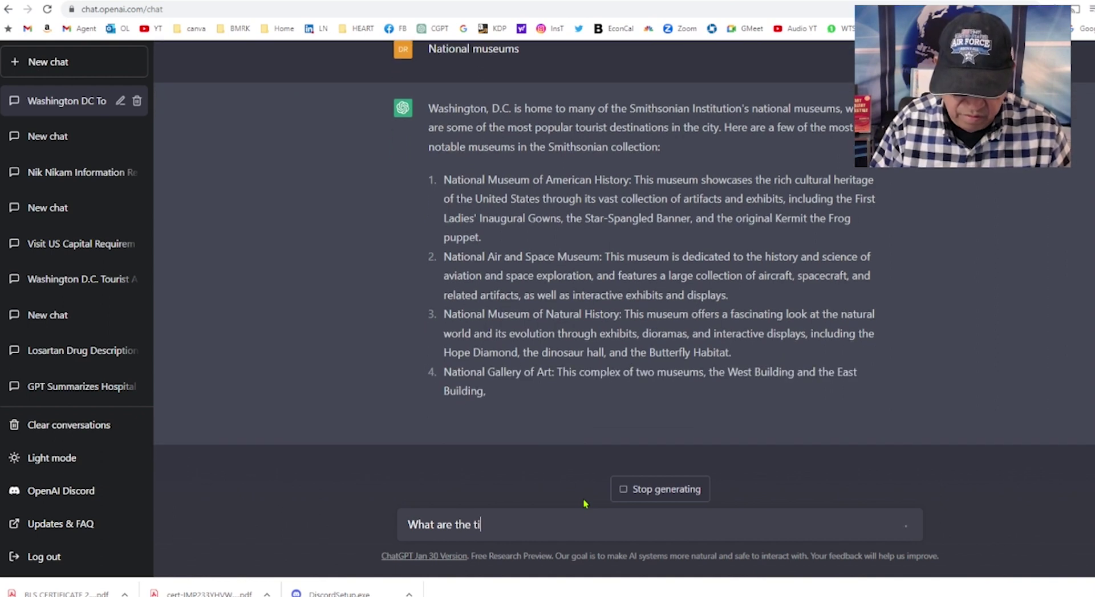
text(mings for the )
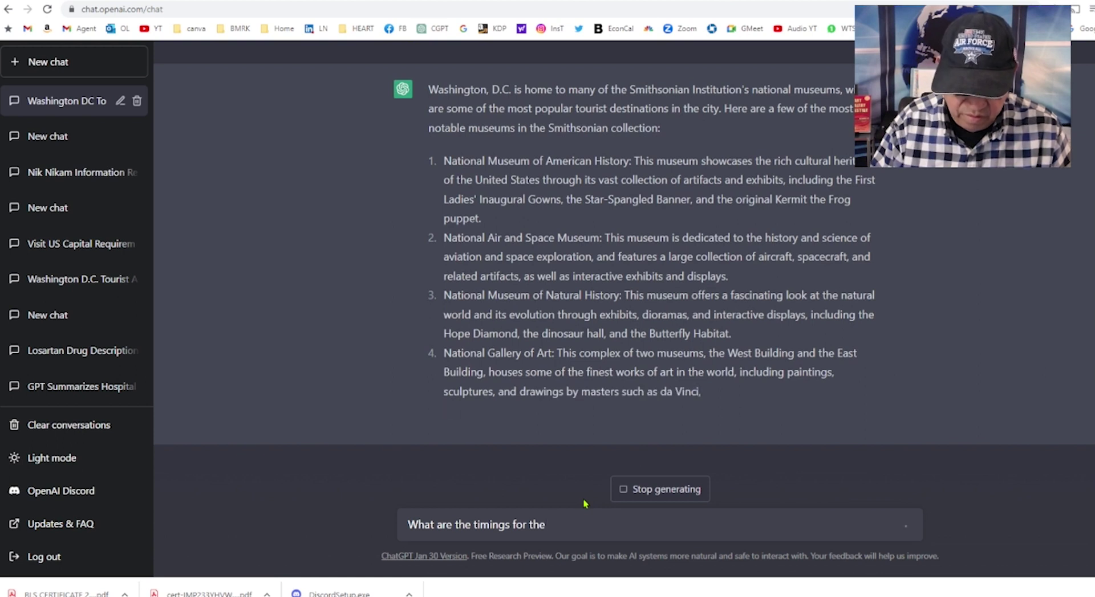
text(museum)
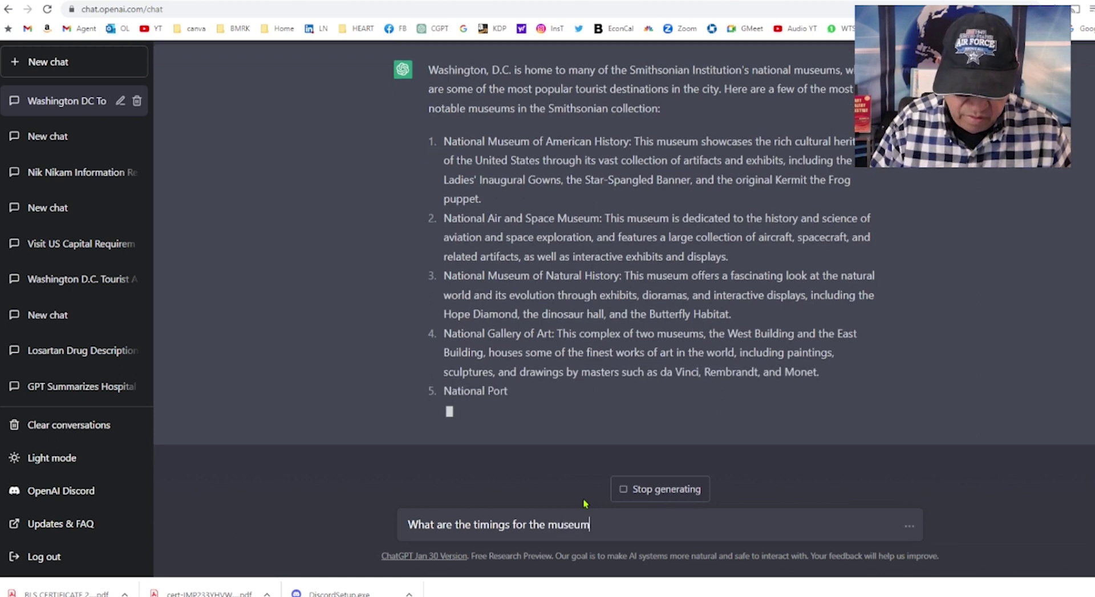
text(s?)
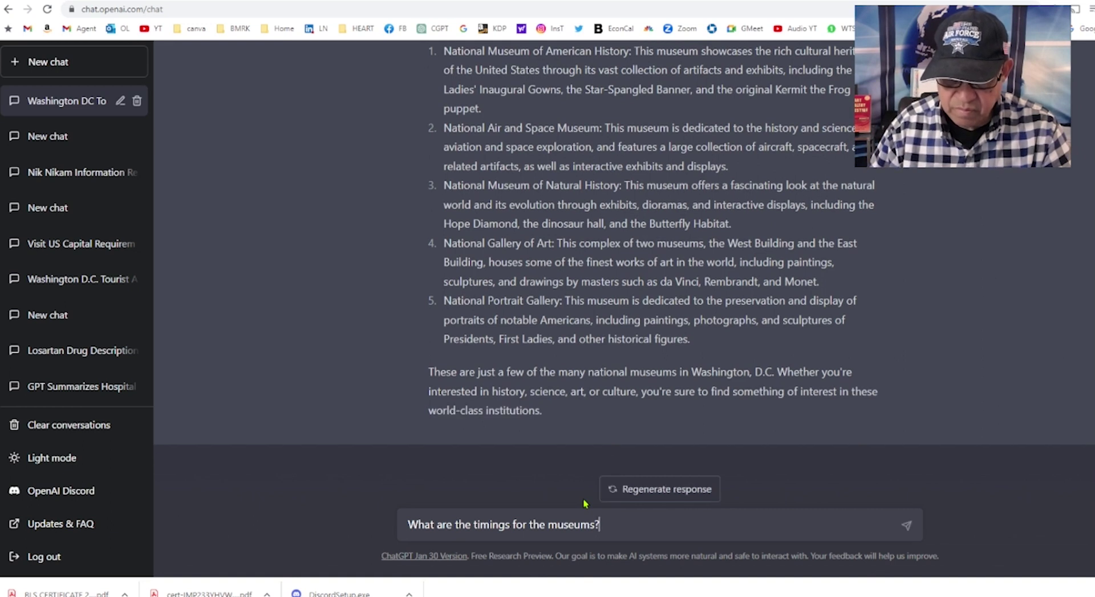
key(Return)
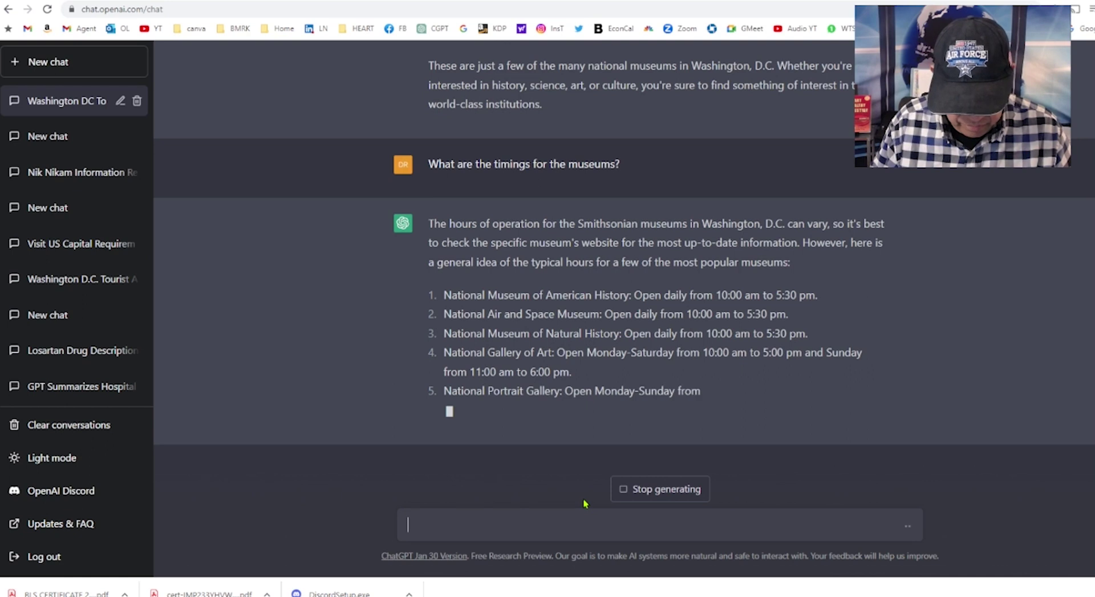
Step: Ask the follow-up question "Are there any fee to visit these places?"
text(Are the)
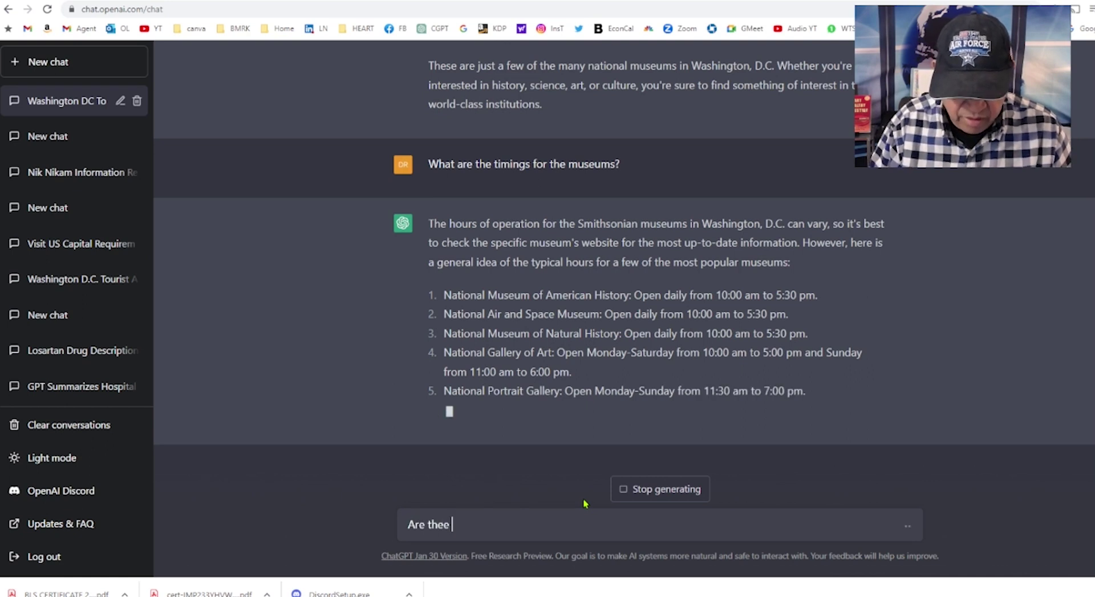
text(re any )
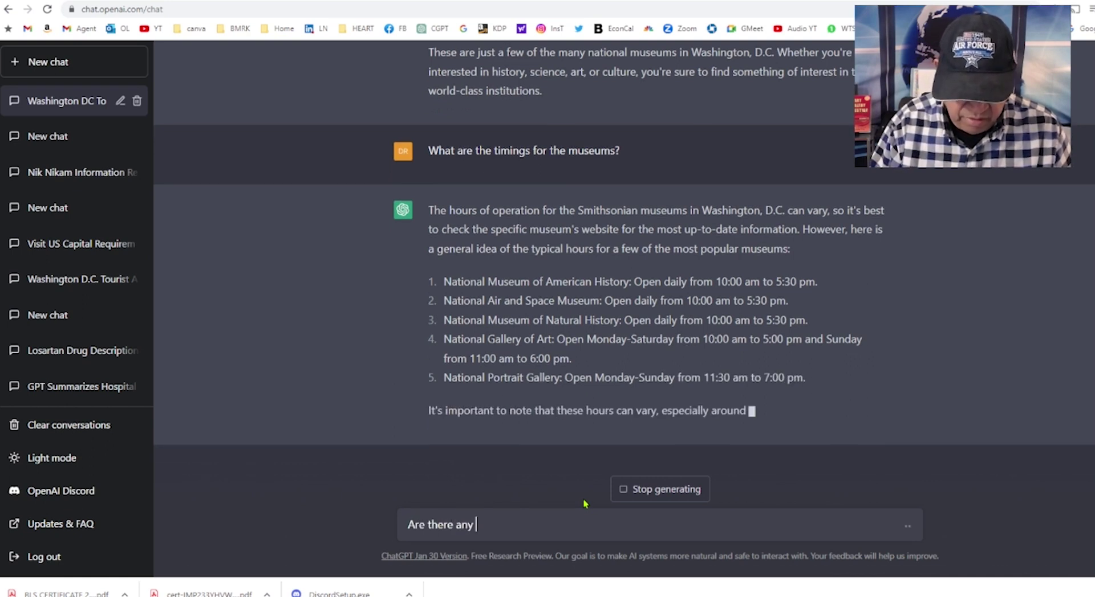
text(fee to )
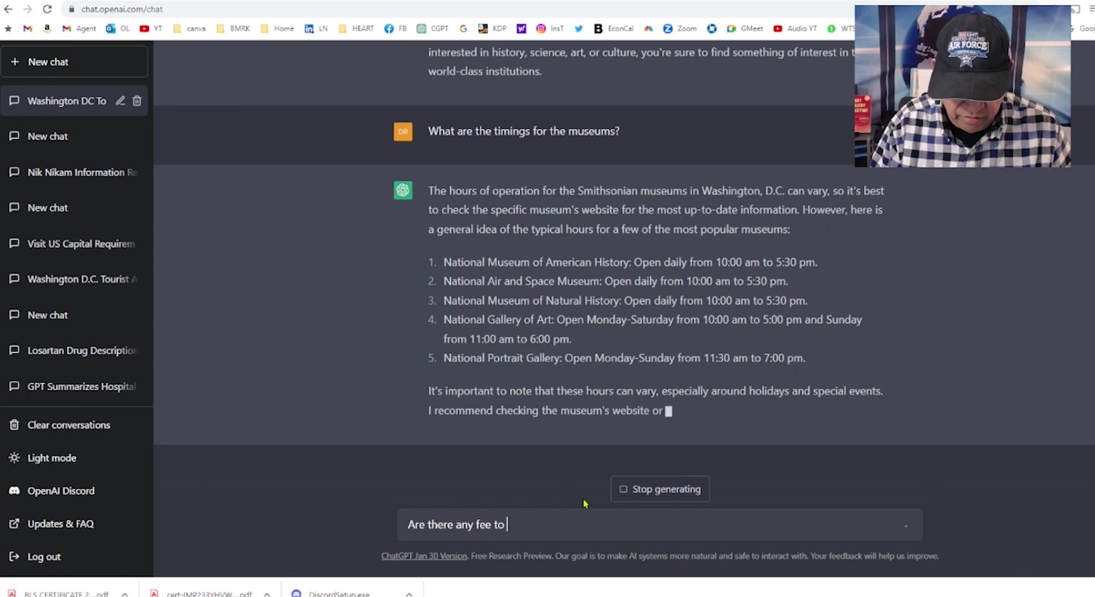
text(visit thes)
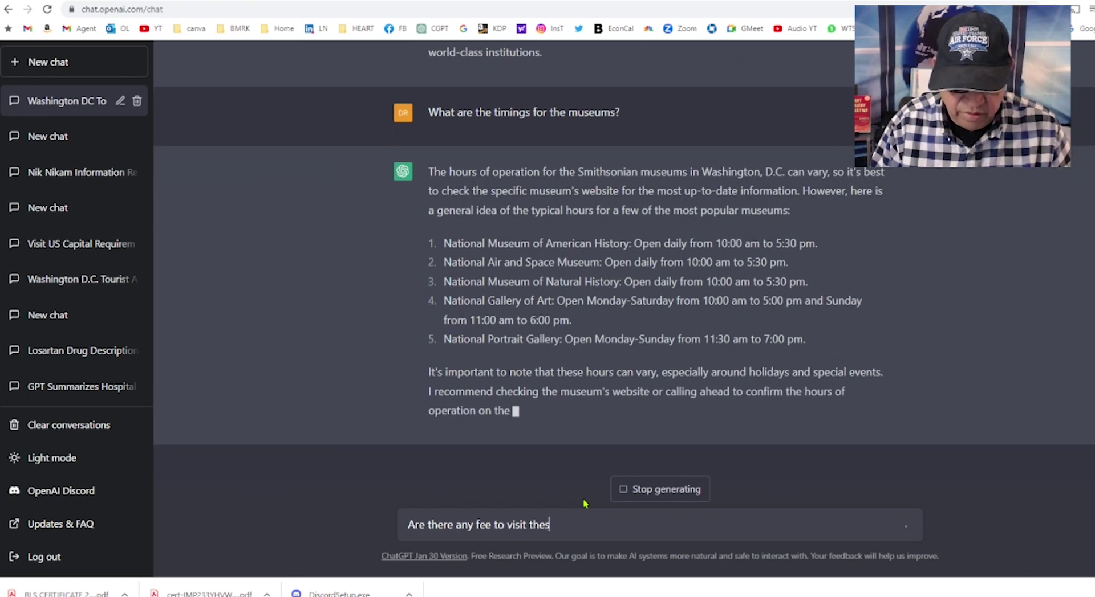
text(e place)
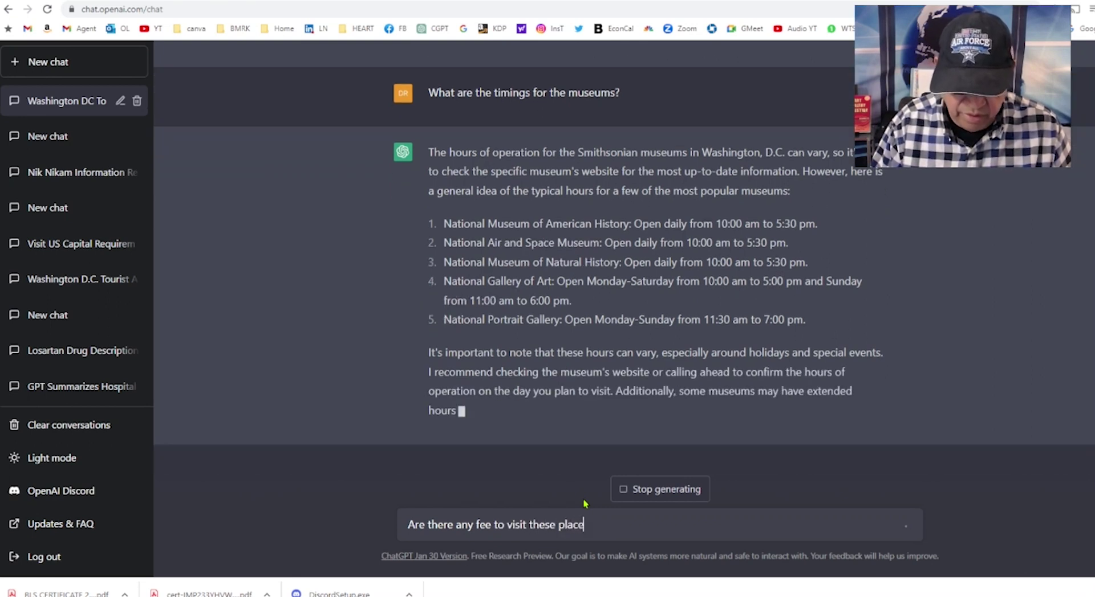
text(s)
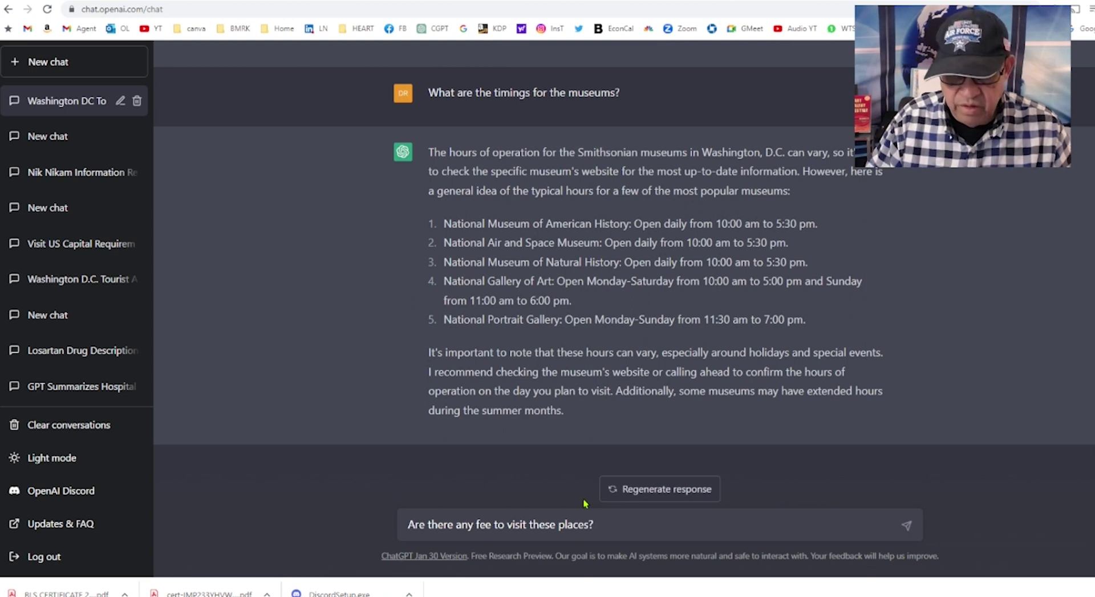
key(Return)
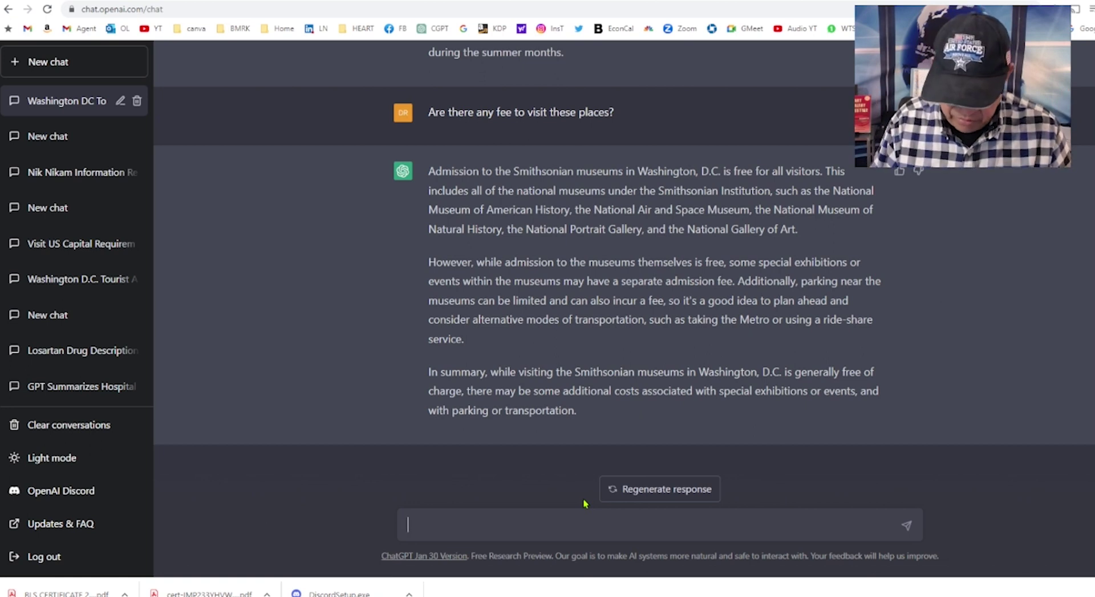
Step: Ask the follow-up question "Are there any guided tours to these places?"
text(Are )
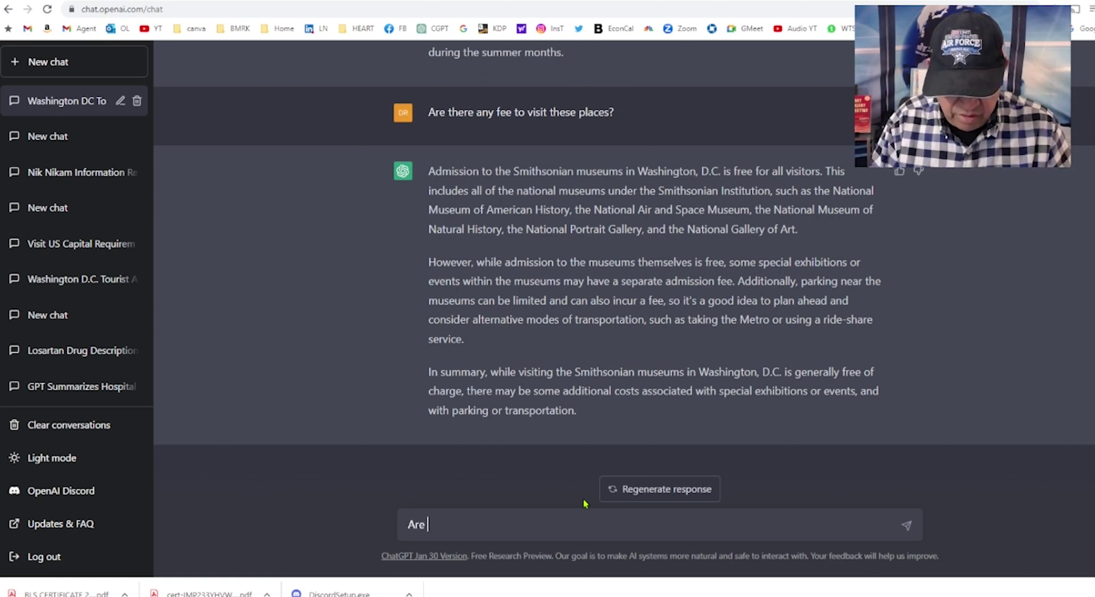
text(ther)
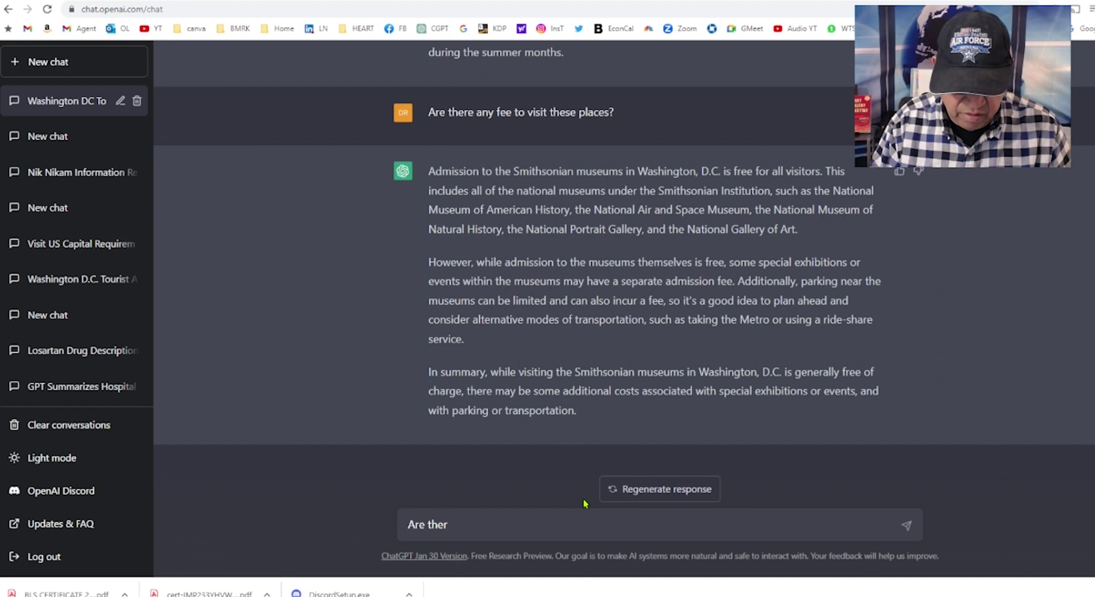
text(e any )
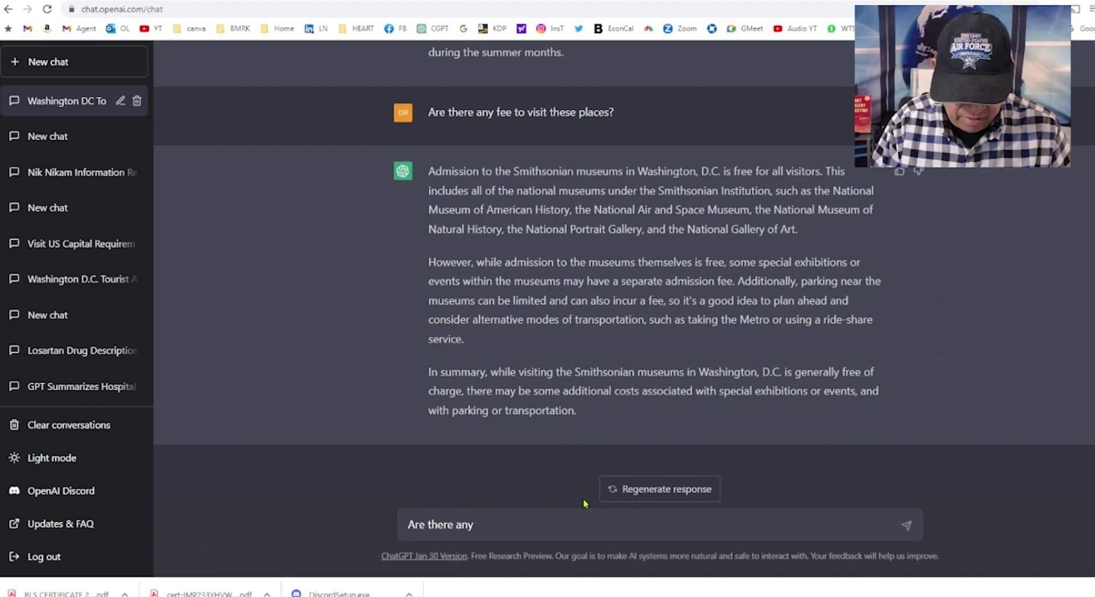
text(gudied)
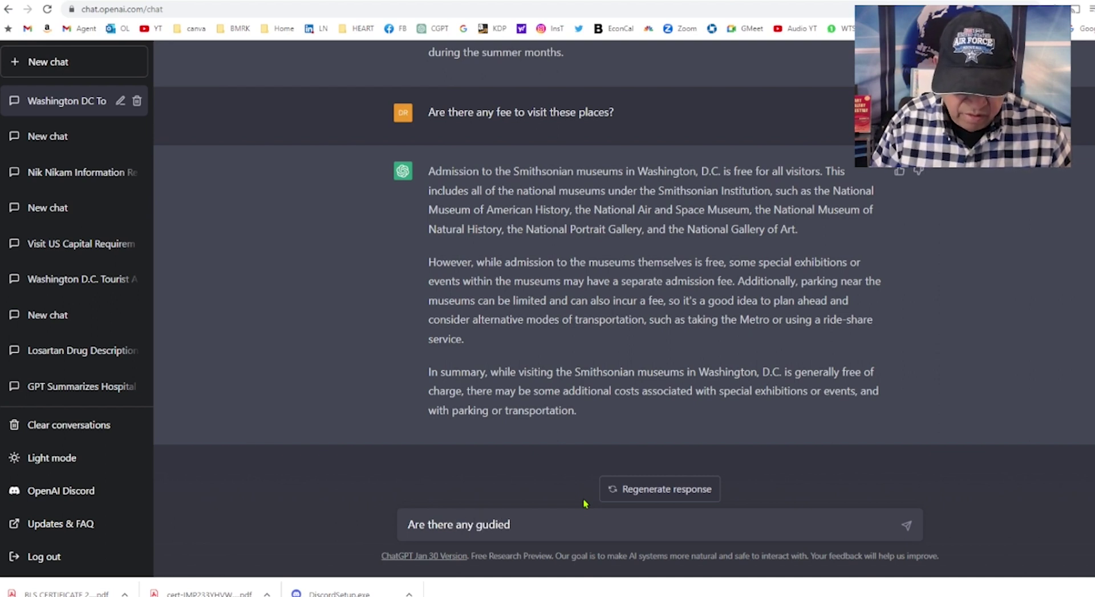
key(BackSpace)
key(BackSpace)
key(BackSpace)
key(BackSpace)
text(ided)
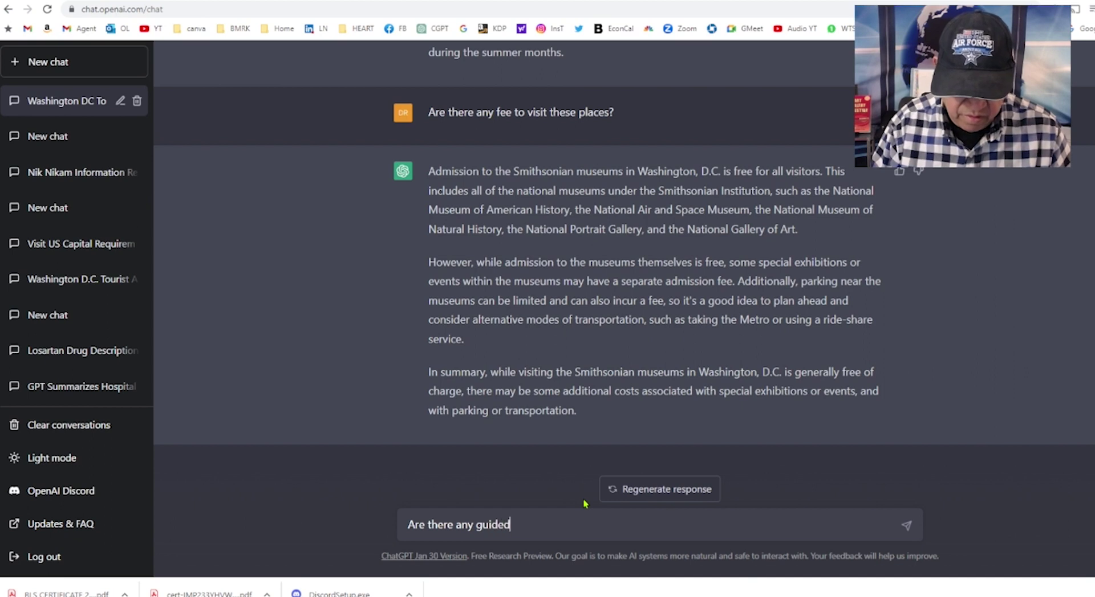
text( tours to )
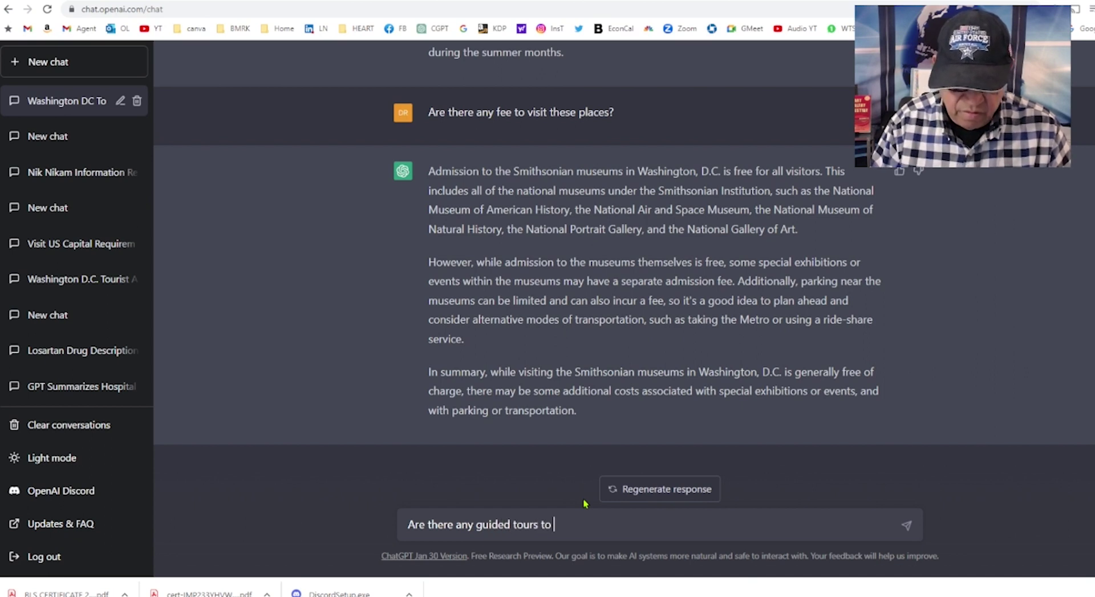
text(these )
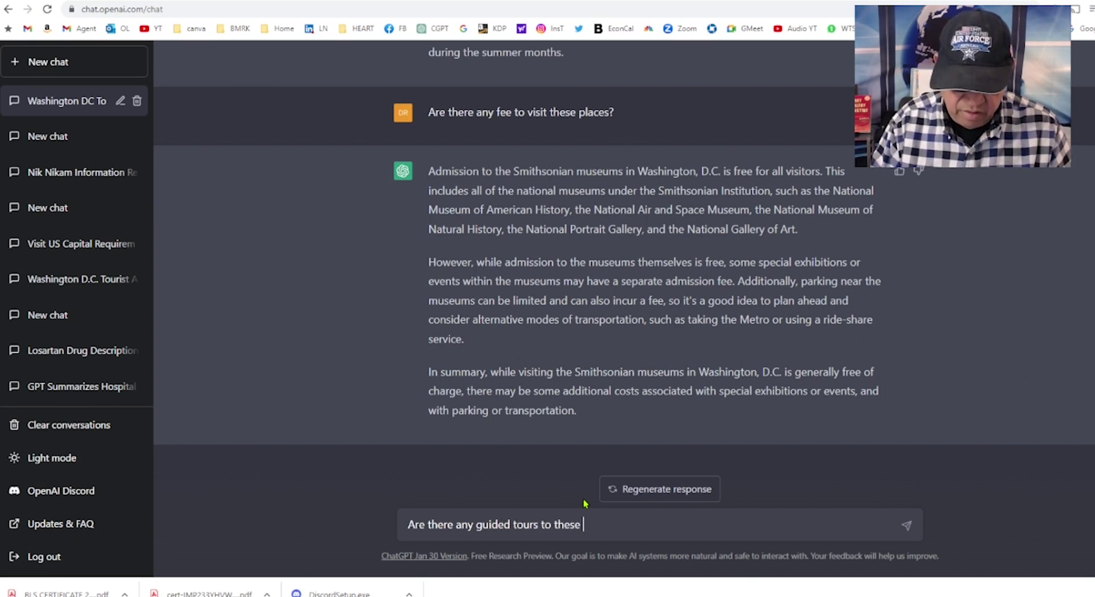
text(places)
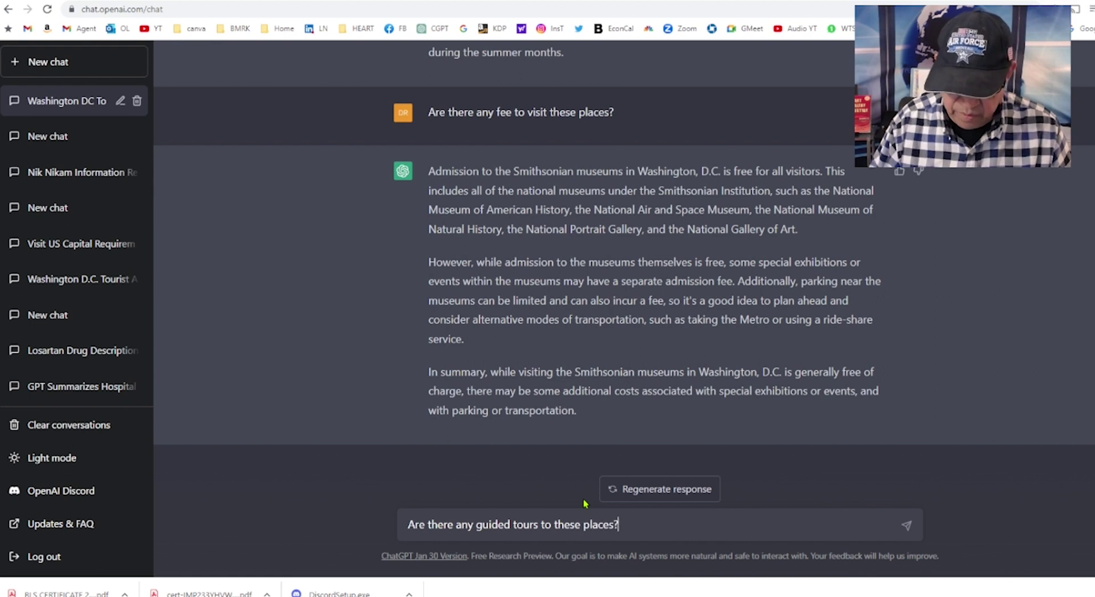
key(Return)
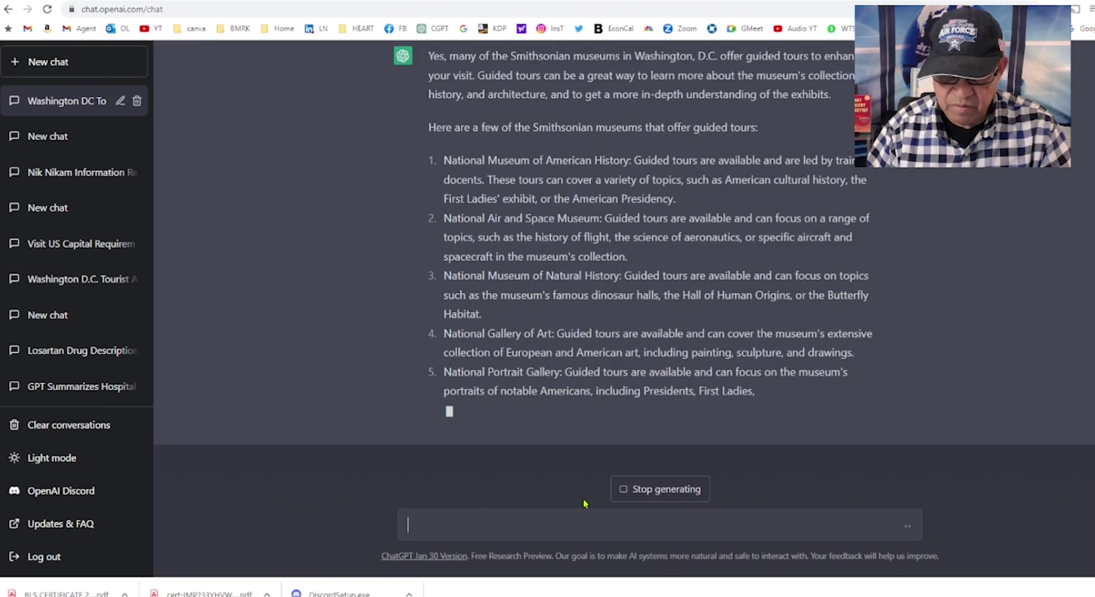
Step: Ask the follow-up question "Are there any day long bus tours to visit these places?"
text(A)
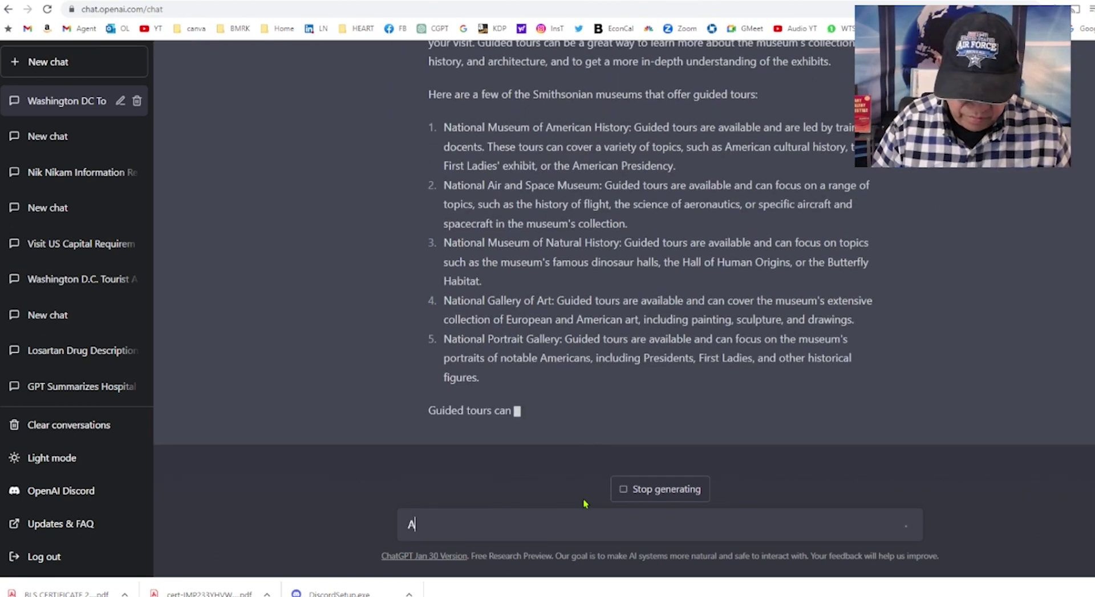
text(re the)
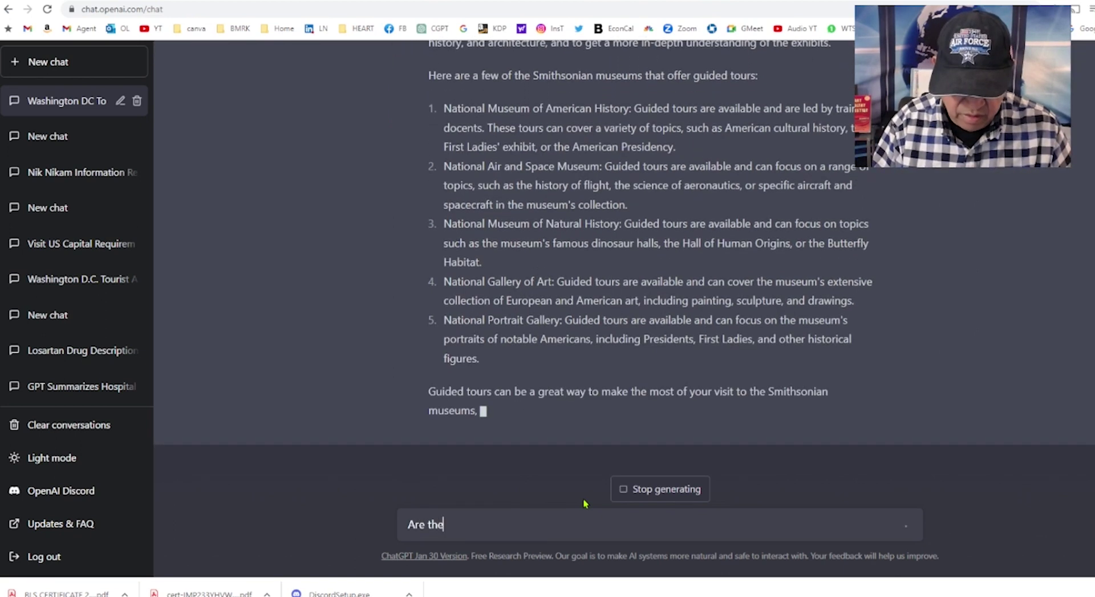
text(re any)
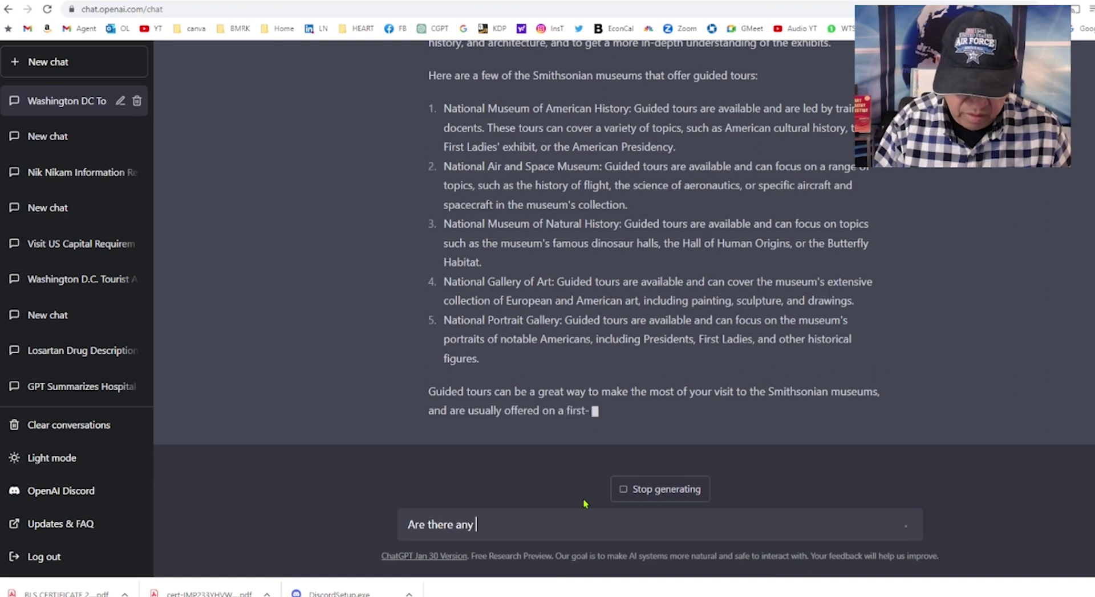
text( day lo)
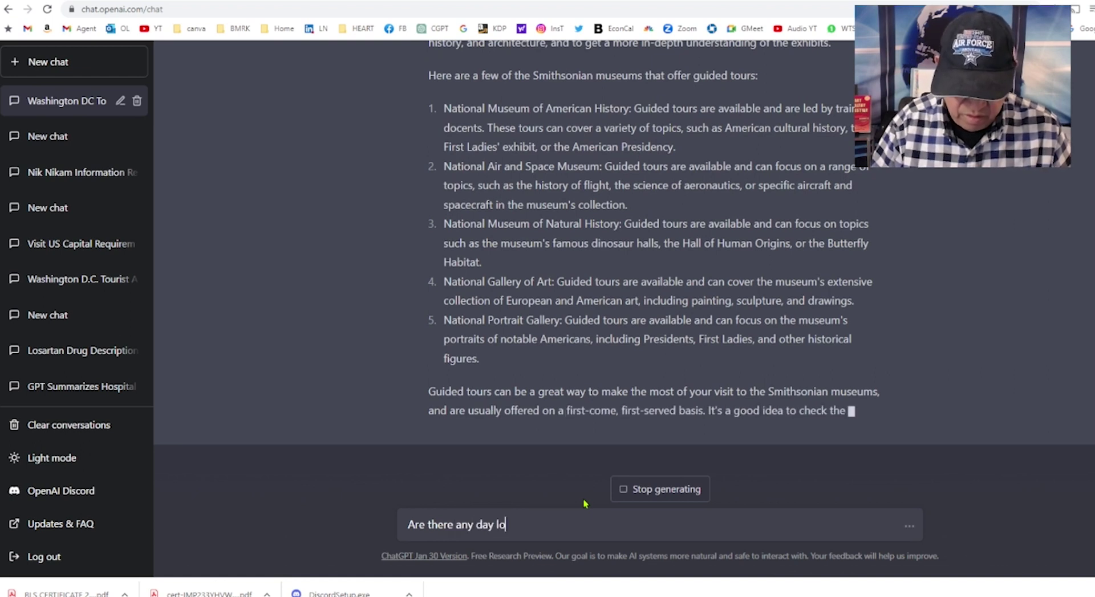
text(ng bus )
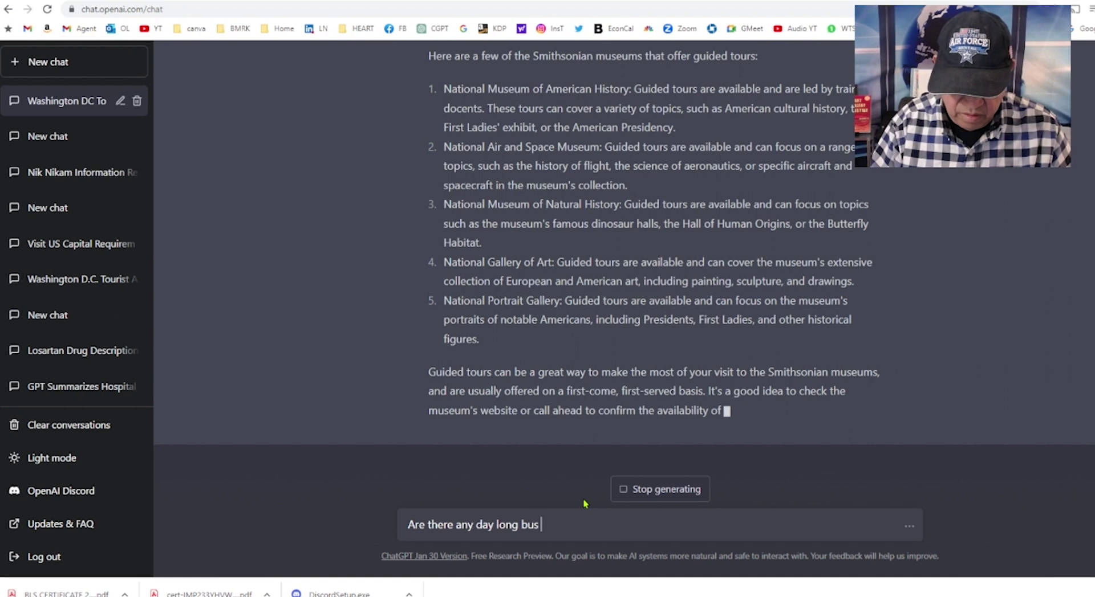
text(your)
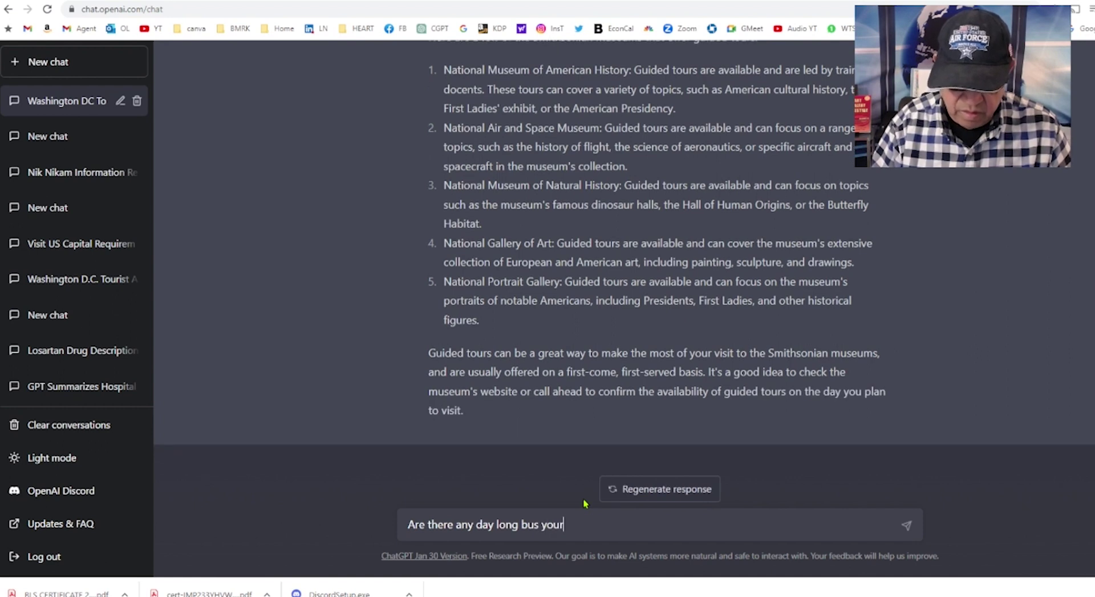
text( to visit t)
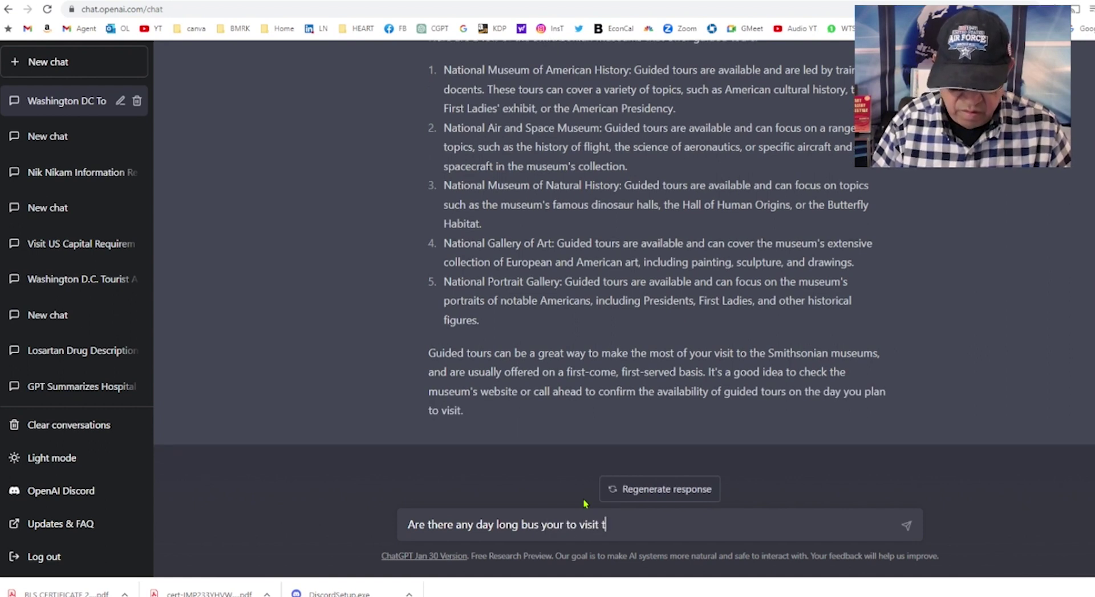
text(hese places?)
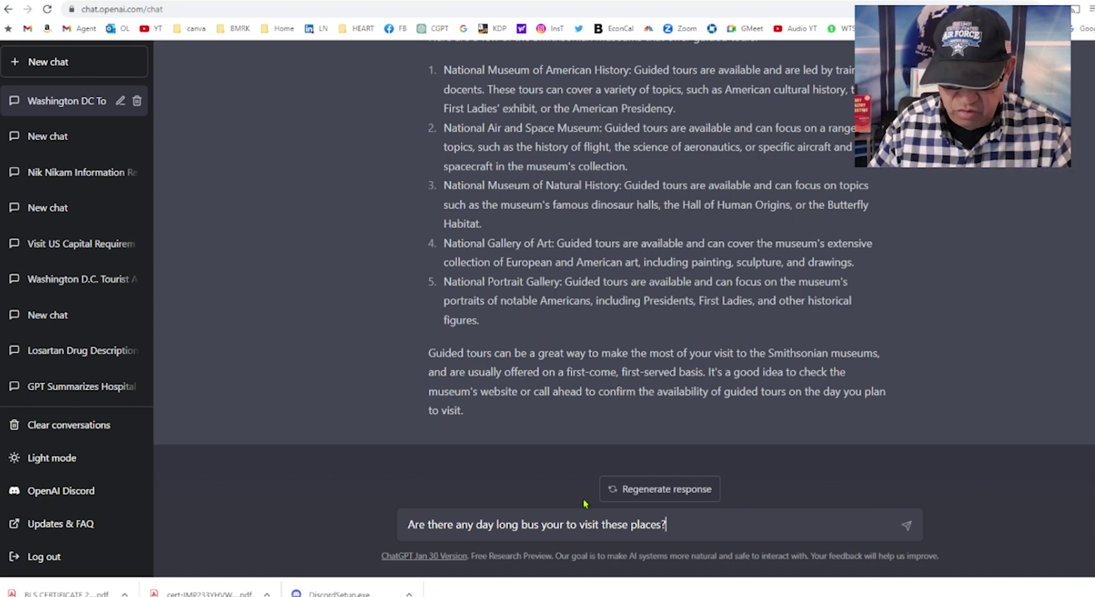
click(542, 525)
text(tours)
key(Delete)
key(Delete)
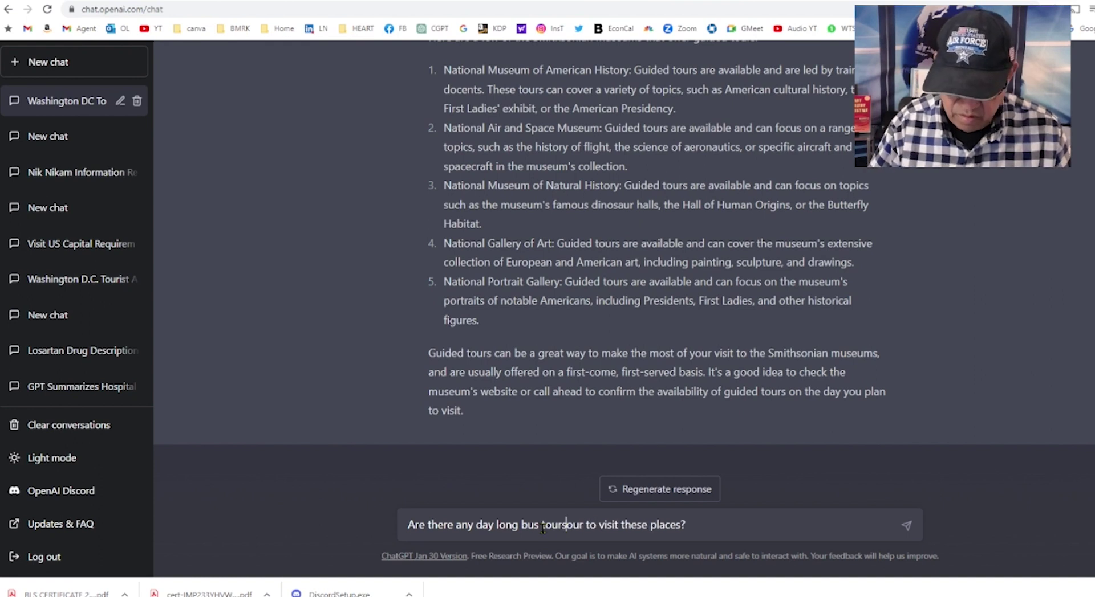
key(Delete)
key(Delete)
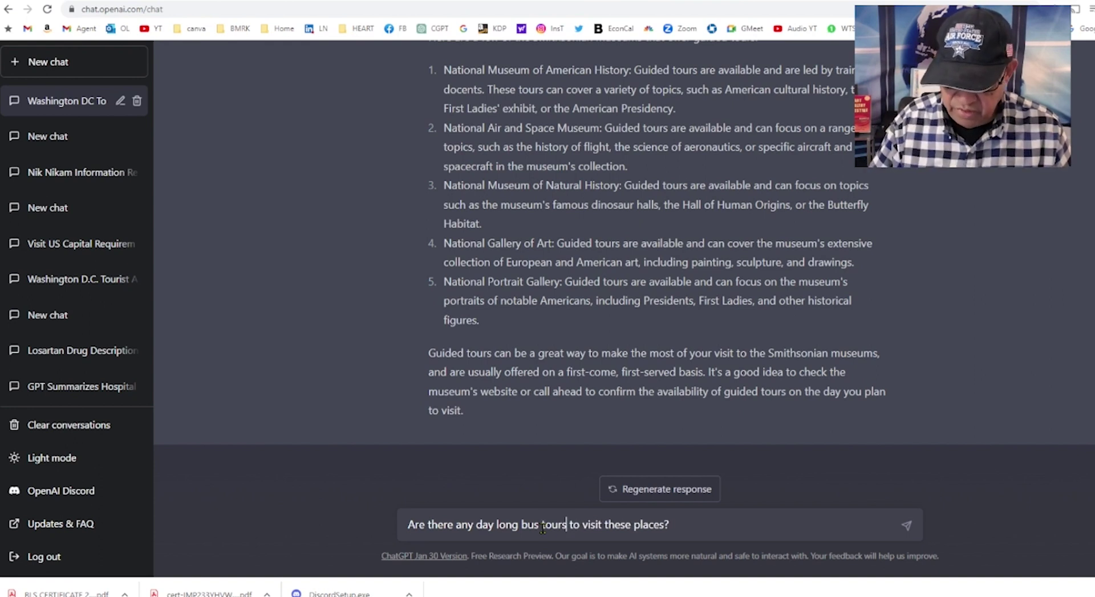
key(Return)
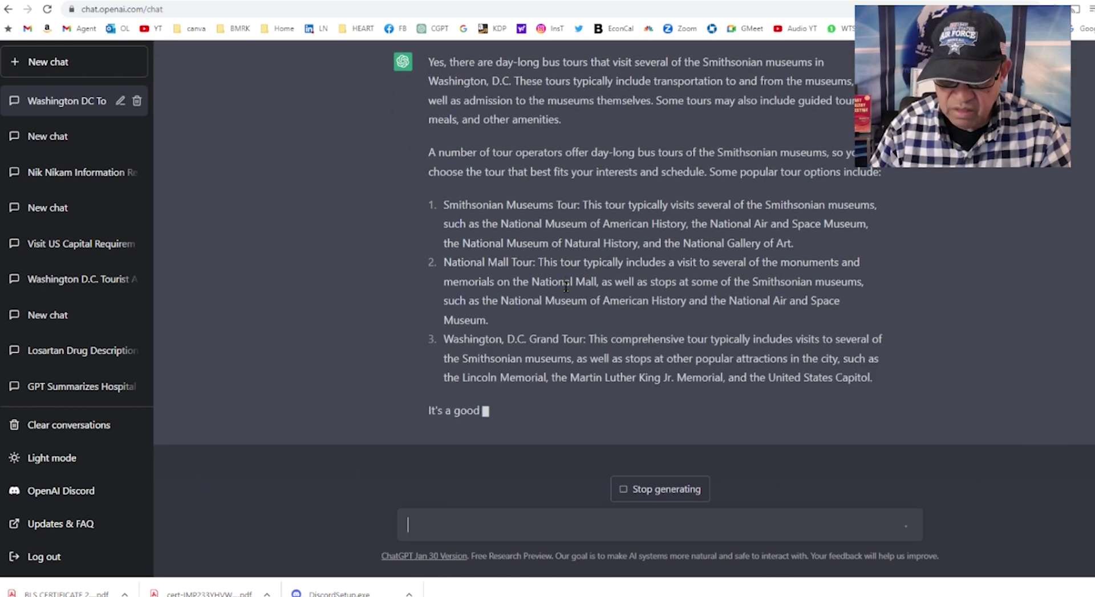
Step: Ask the follow-up question "How much these bus tours cost?"
text(HO wmud)
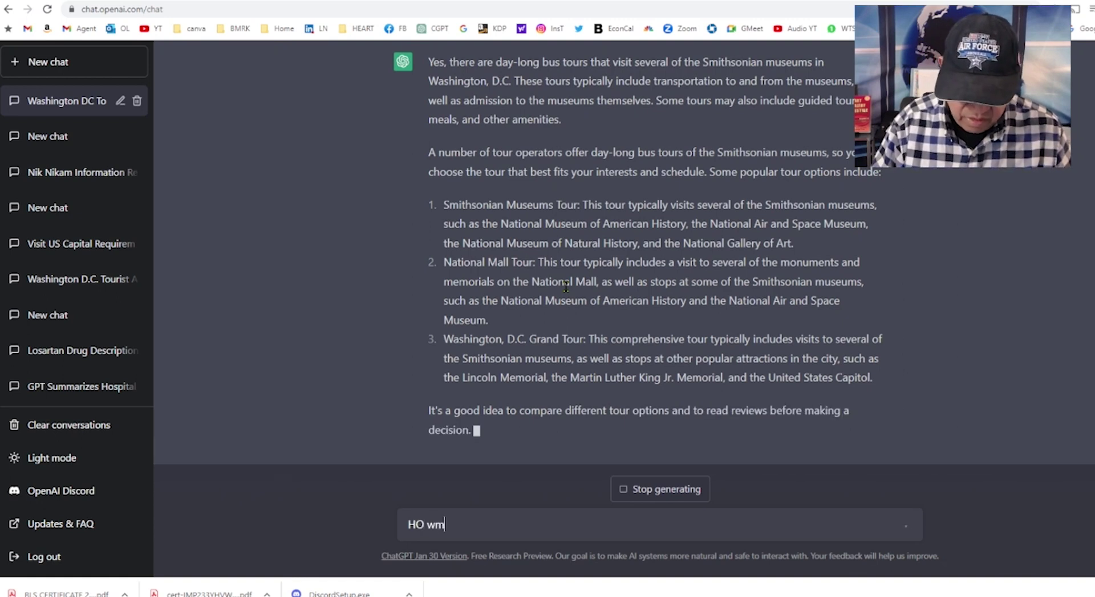
key(BackSpace)
key(BackSpace)
key(BackSpace)
key(BackSpace)
key(BackSpace)
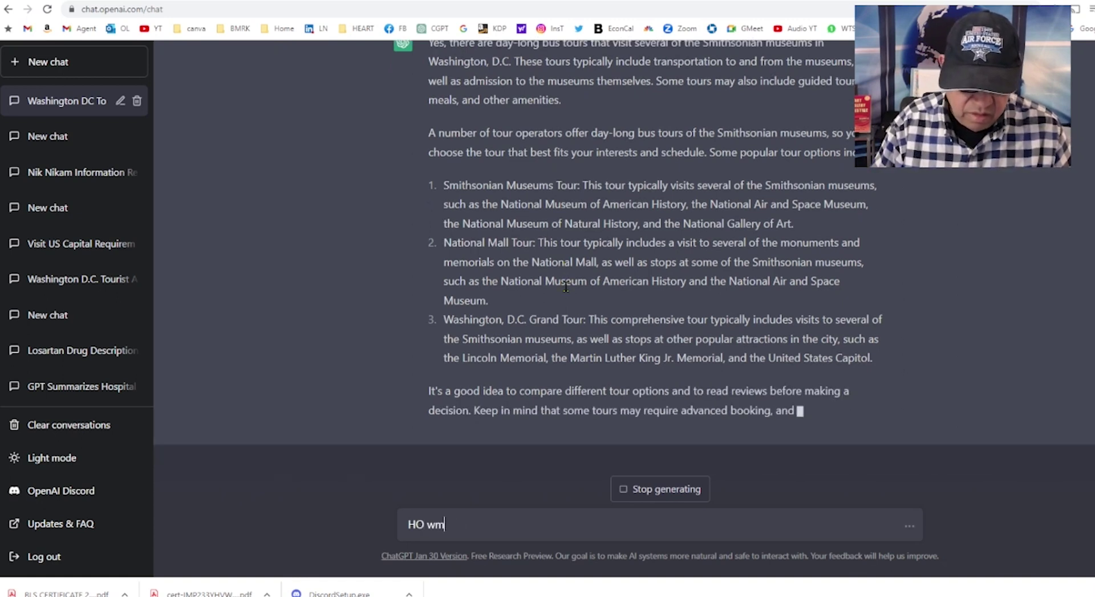
key(BackSpace)
text(ow m)
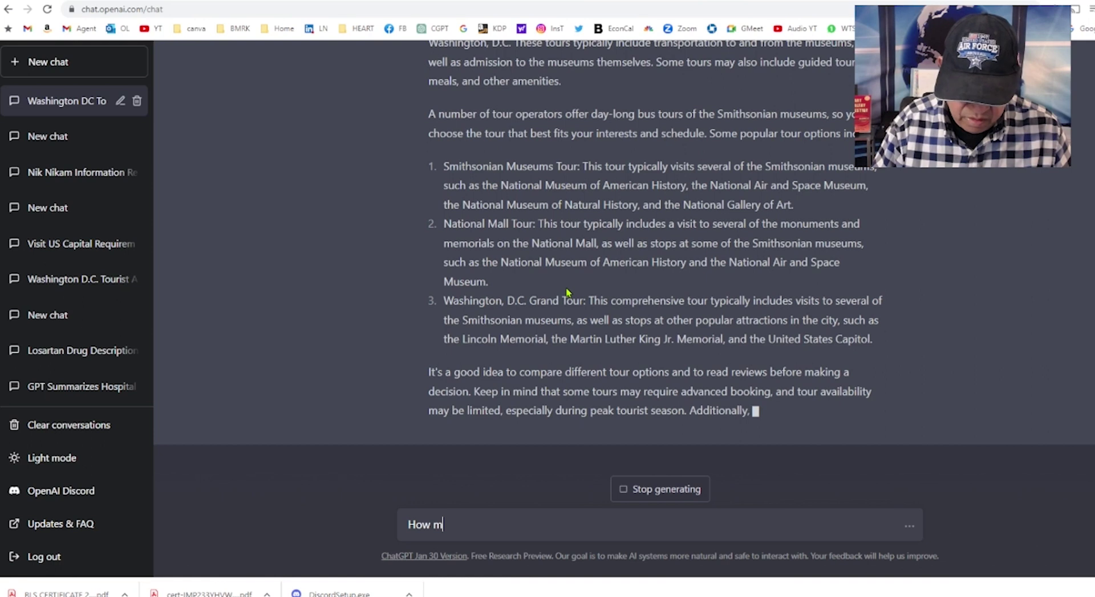
text(uch t)
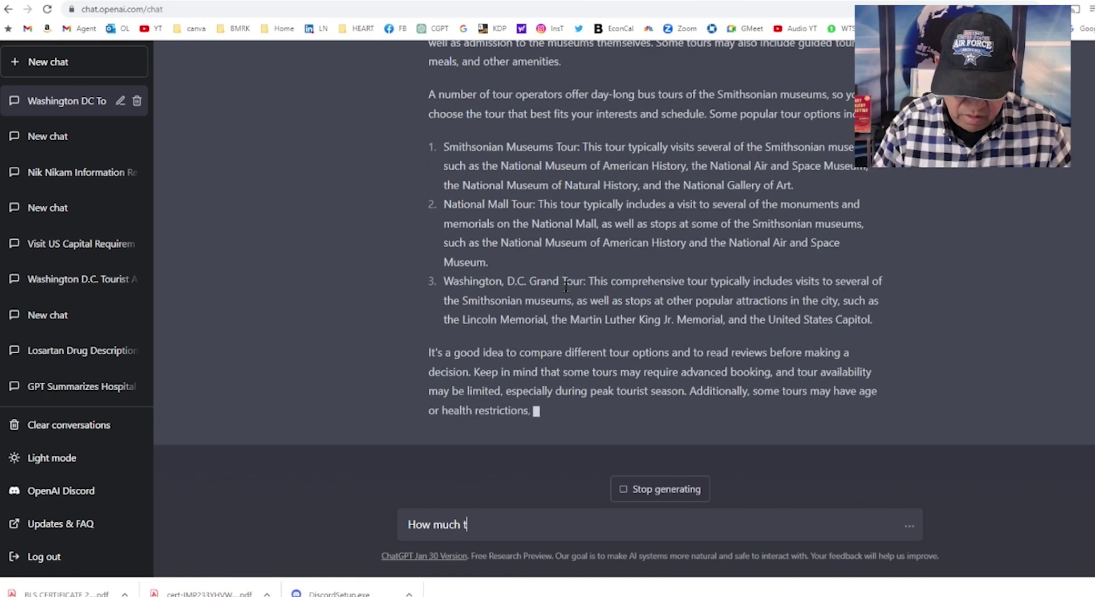
text(hese)
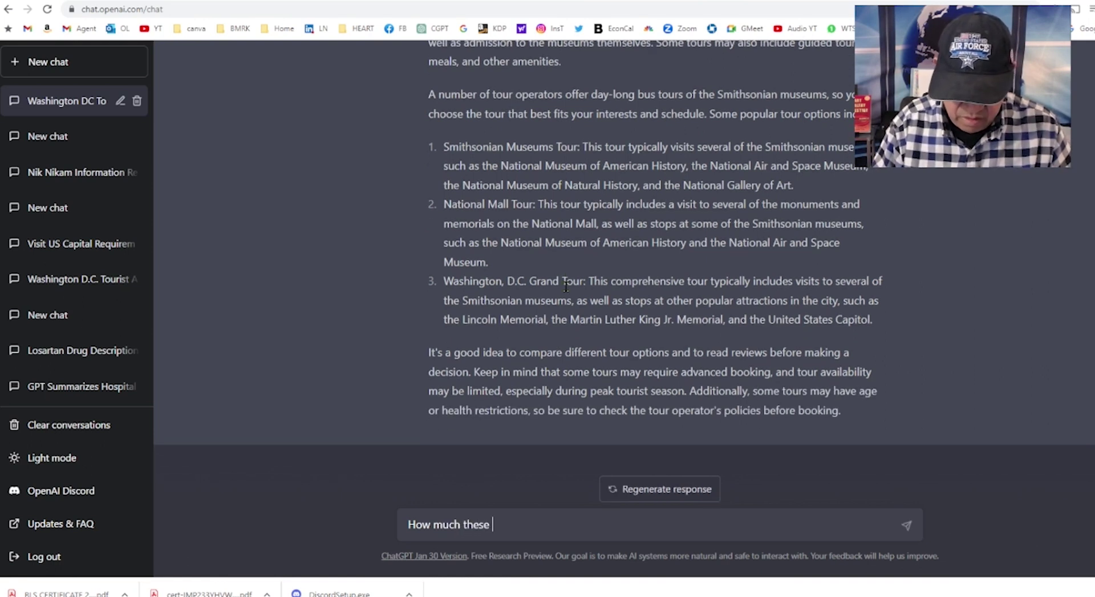
text( bus )
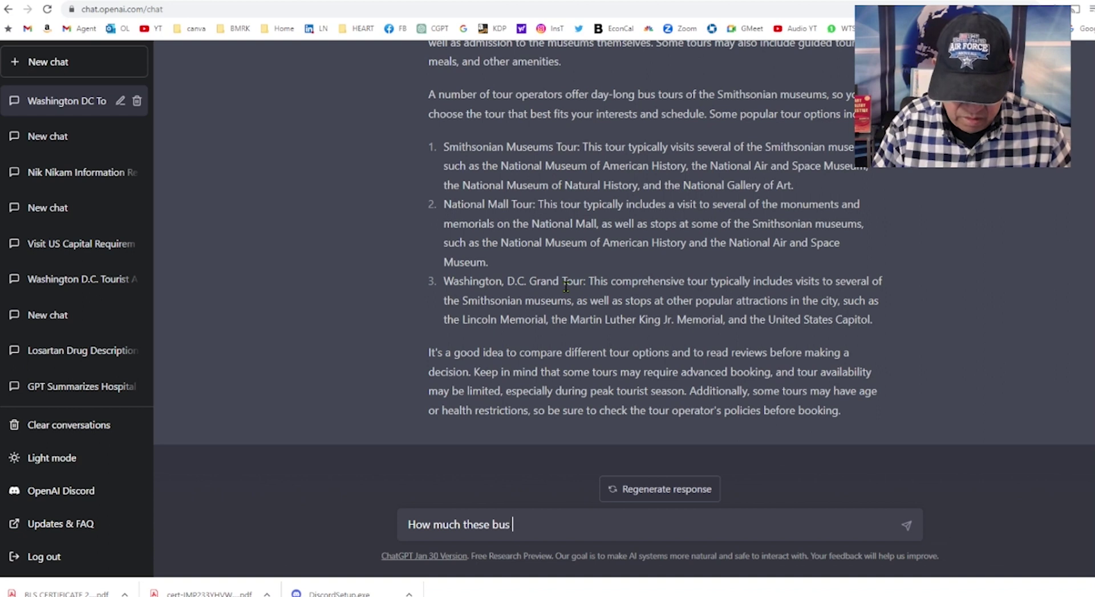
text(tours)
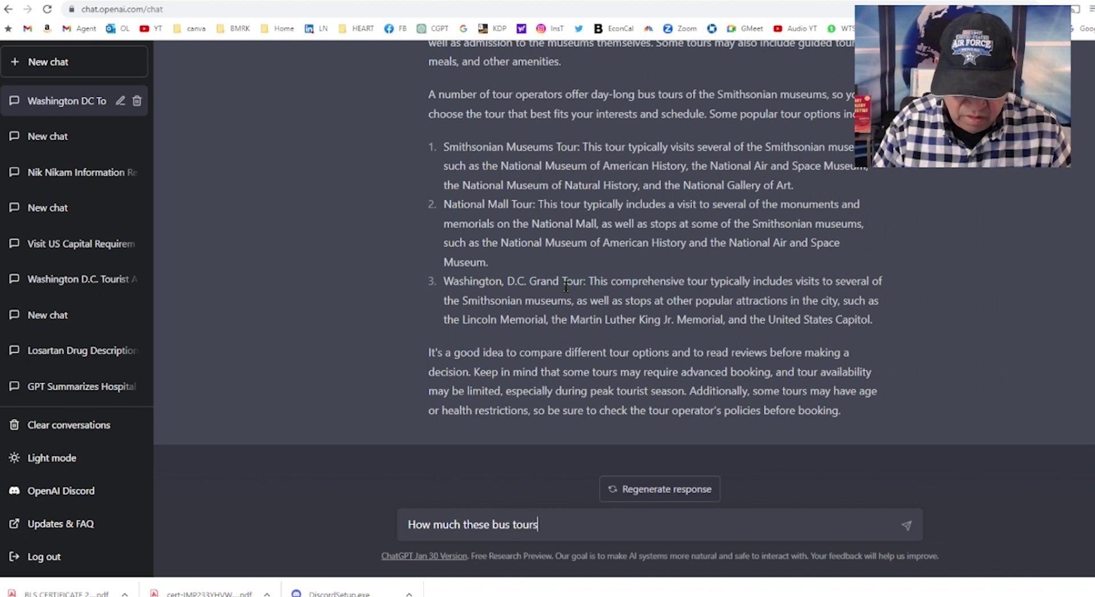
text( cost)
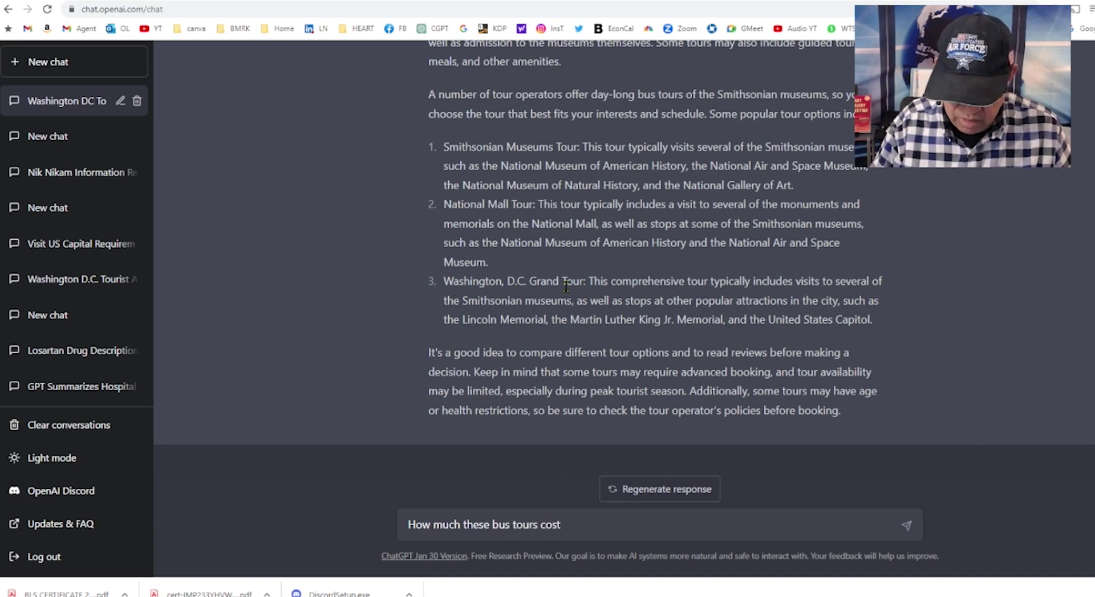
text(?)
key(Return)
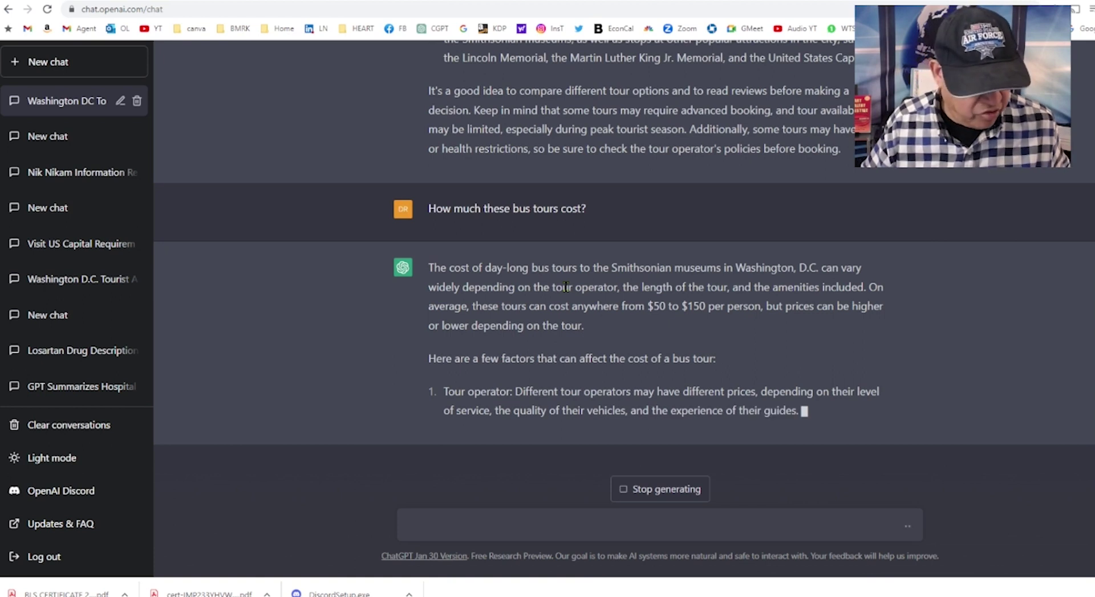
Step: Ask the follow-up question "What are the good hotels aroud the city? and their prices for a room?"
text(W)
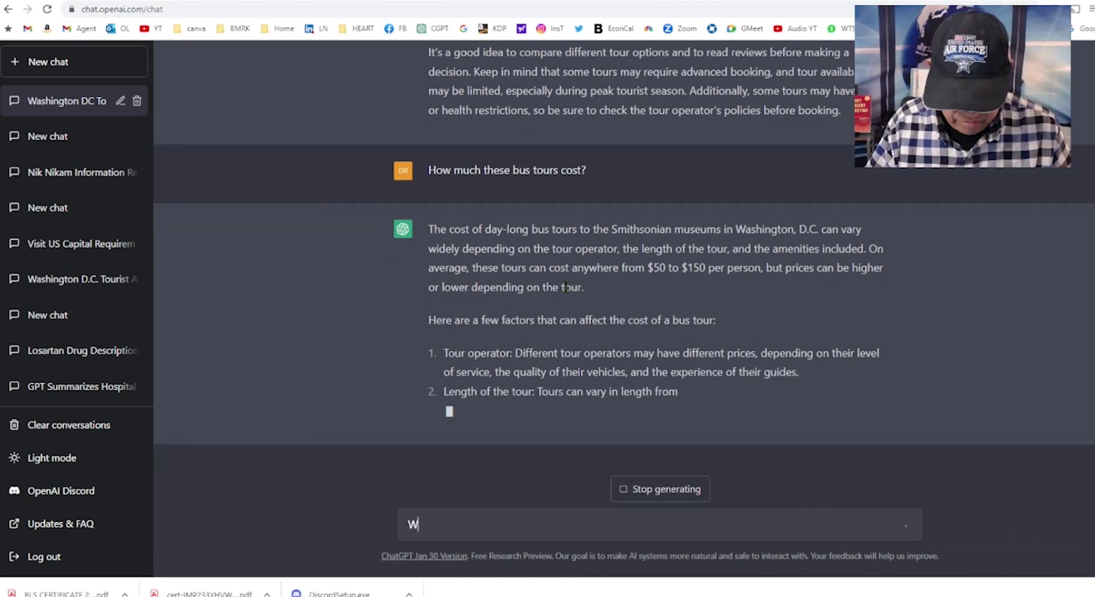
text(hat are t)
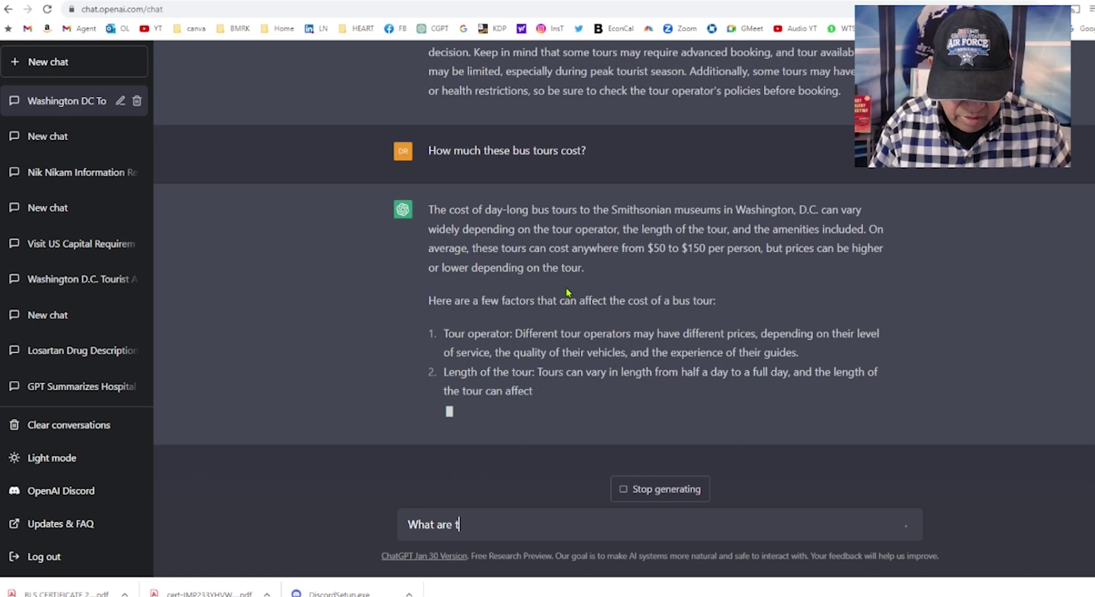
text(he goog)
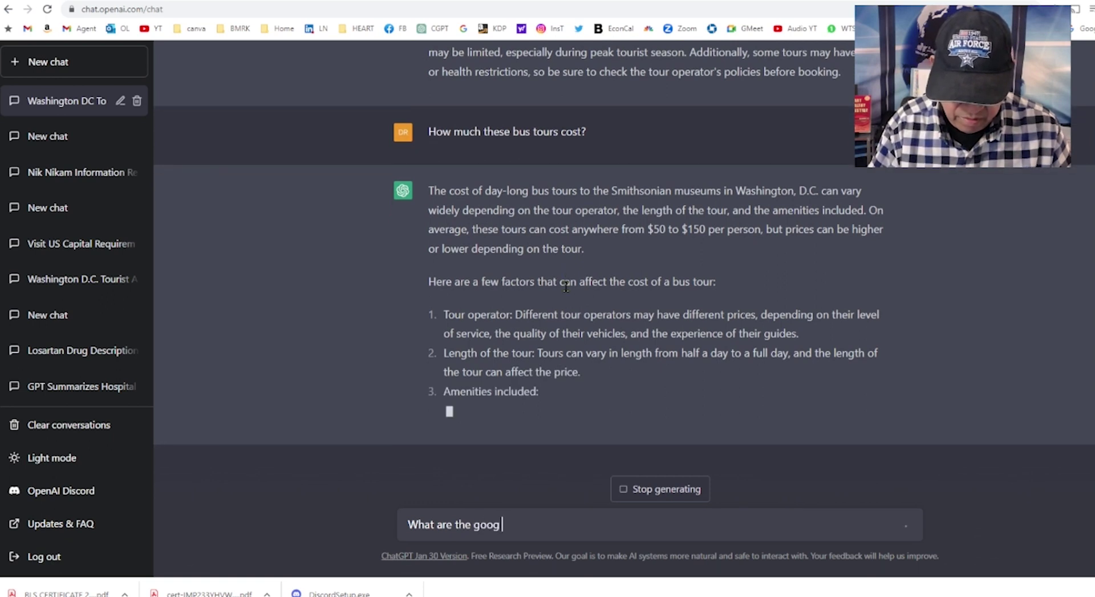
key(BackSpace)
text(d)
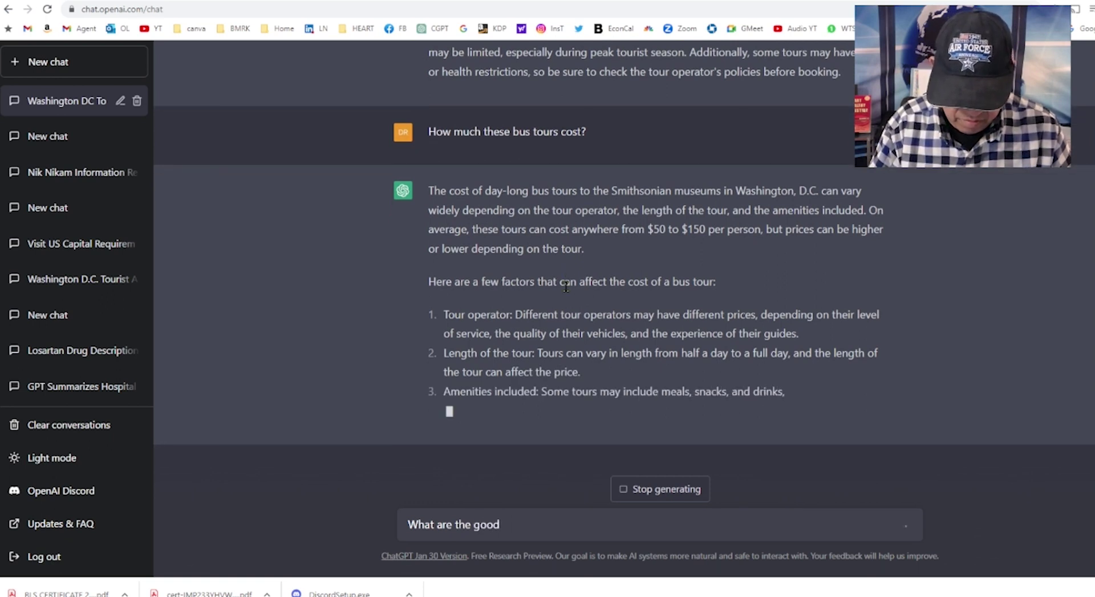
text( h)
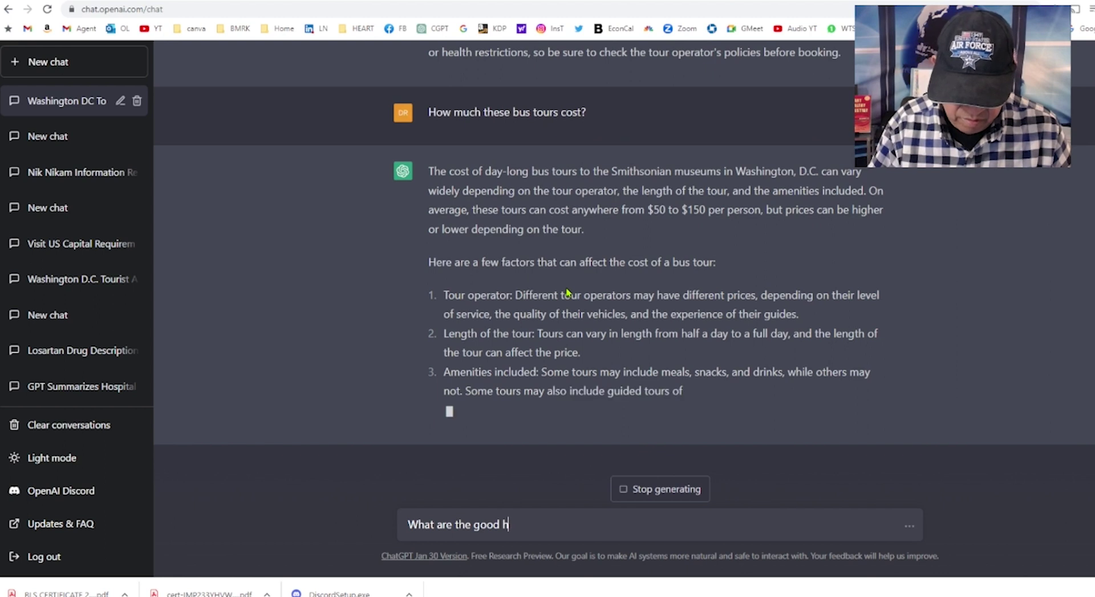
text(otels a)
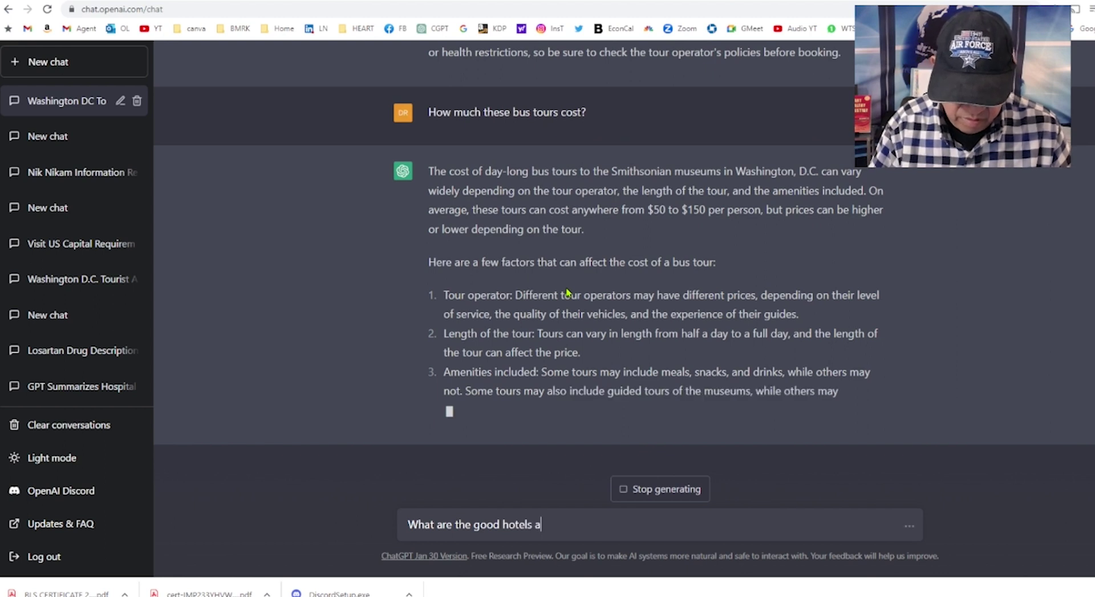
text(roud the)
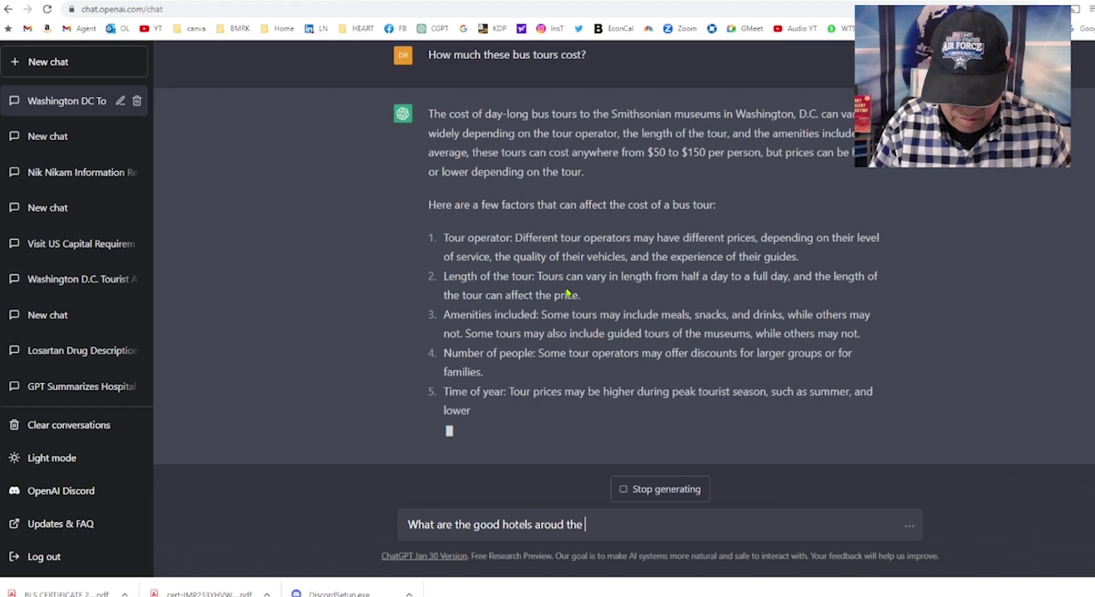
text( cit)
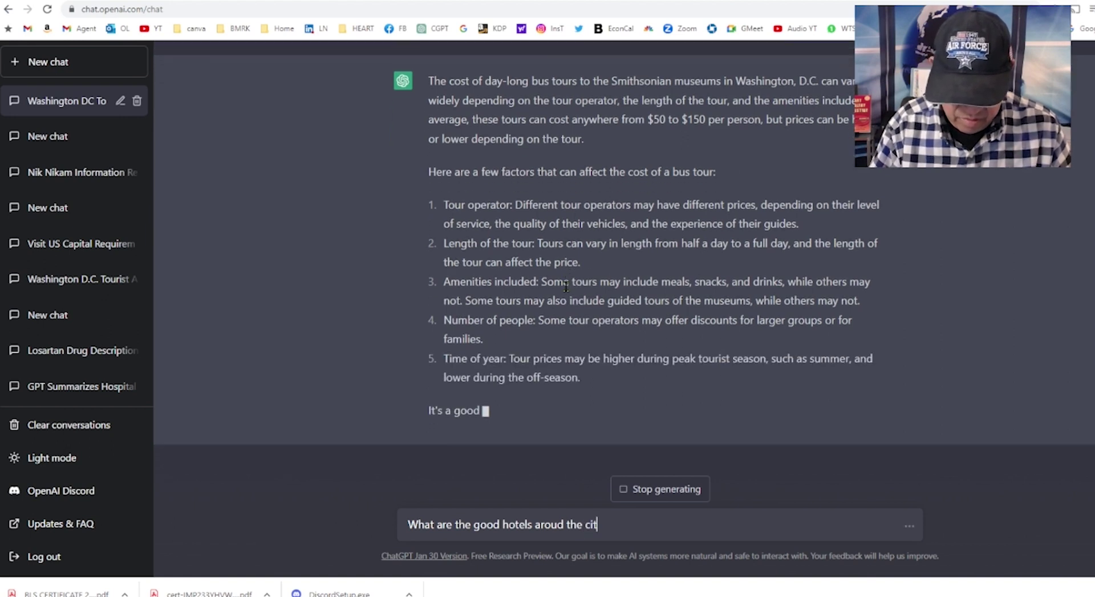
text(y?)
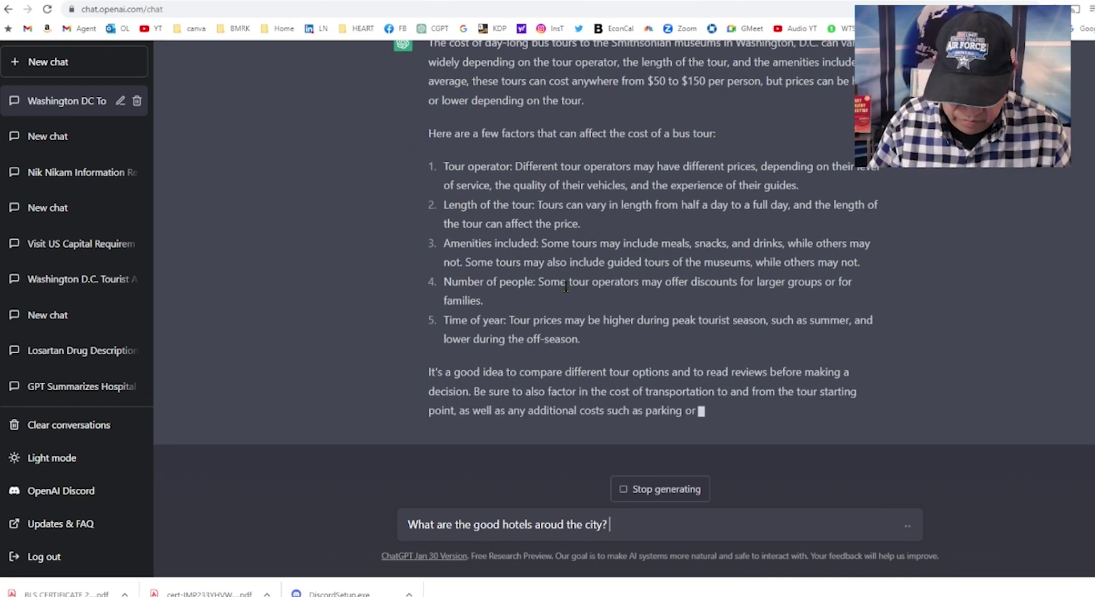
text(and the)
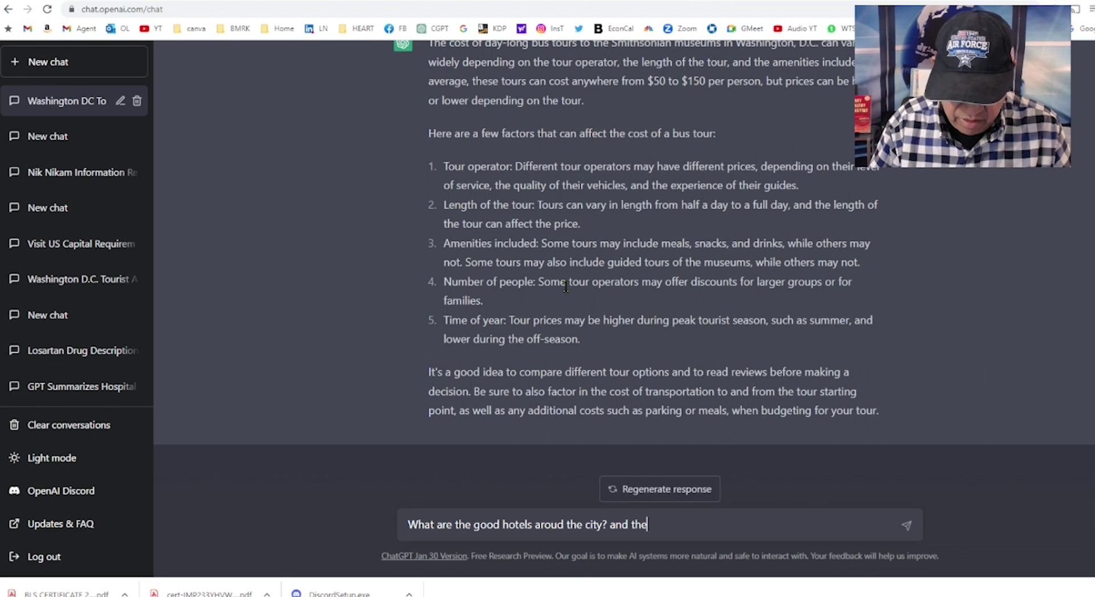
text(ir prices for)
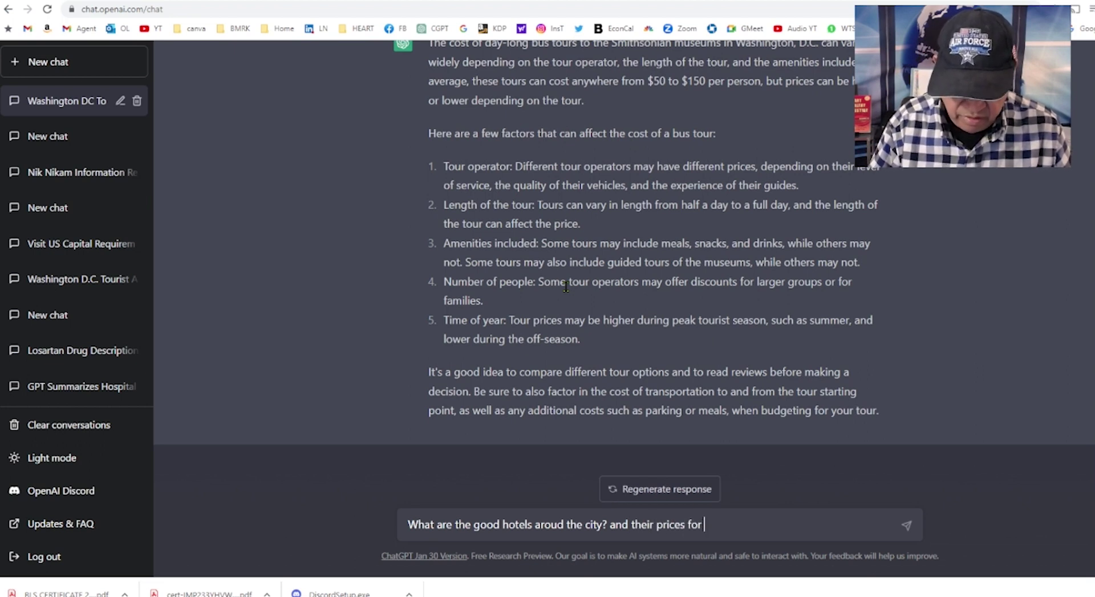
text( a anm)
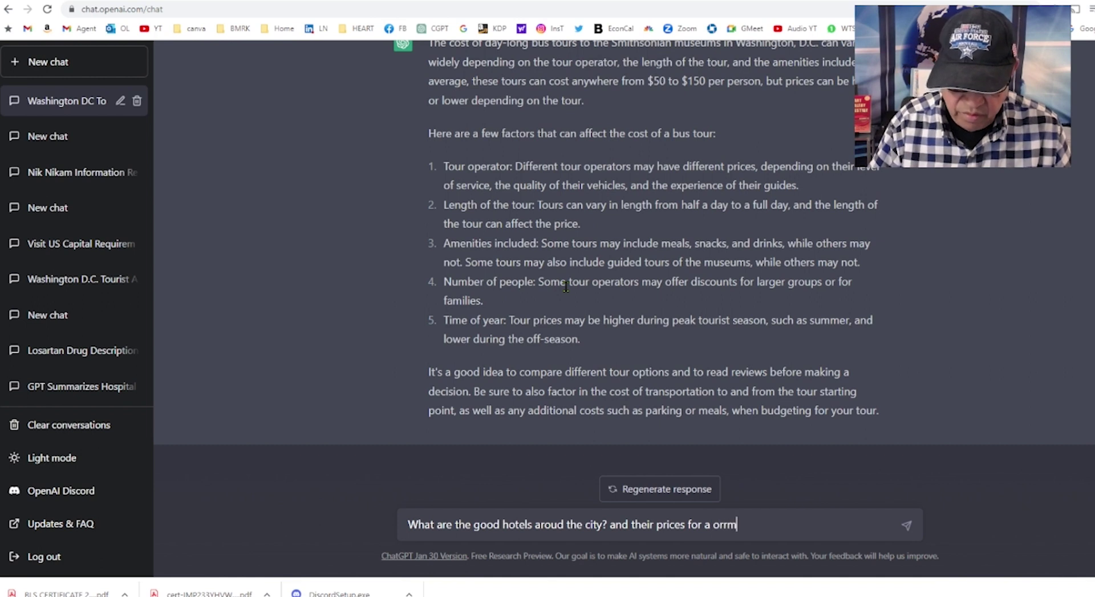
key(BackSpace)
key(BackSpace)
key(BackSpace)
text(or a ro)
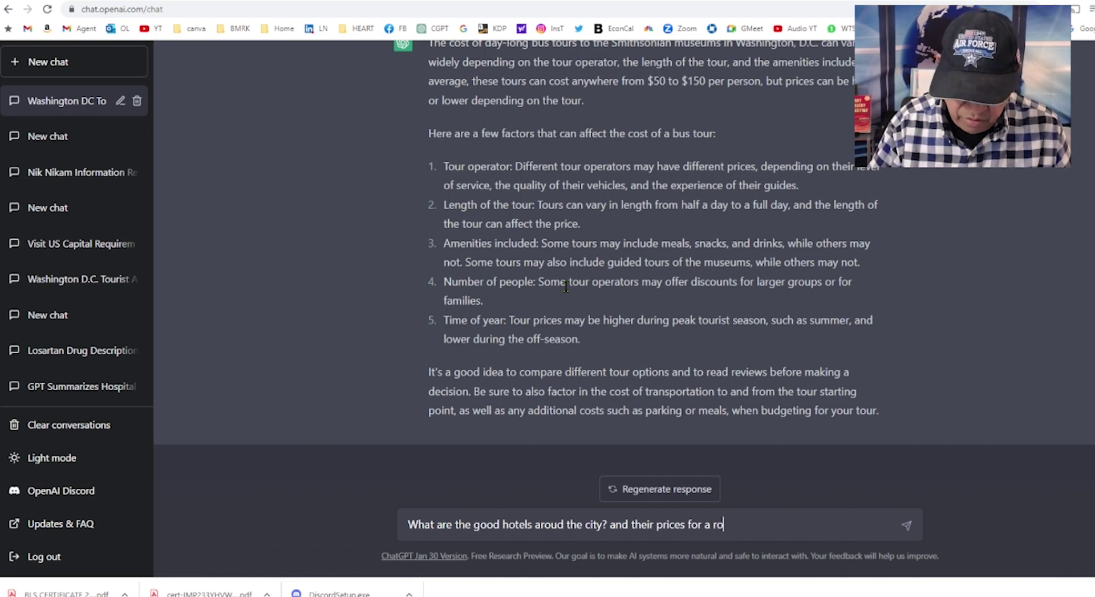
text(om?)
key(Return)
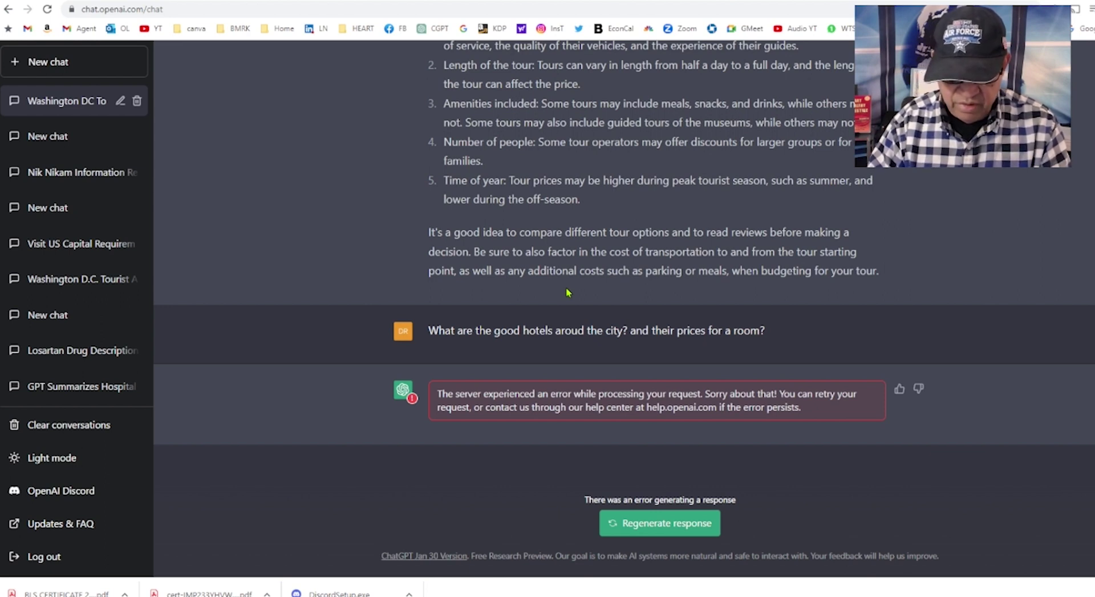
Step: Retry the response to the hotel question, then copy the question into a new message and send it again
click(653, 532)
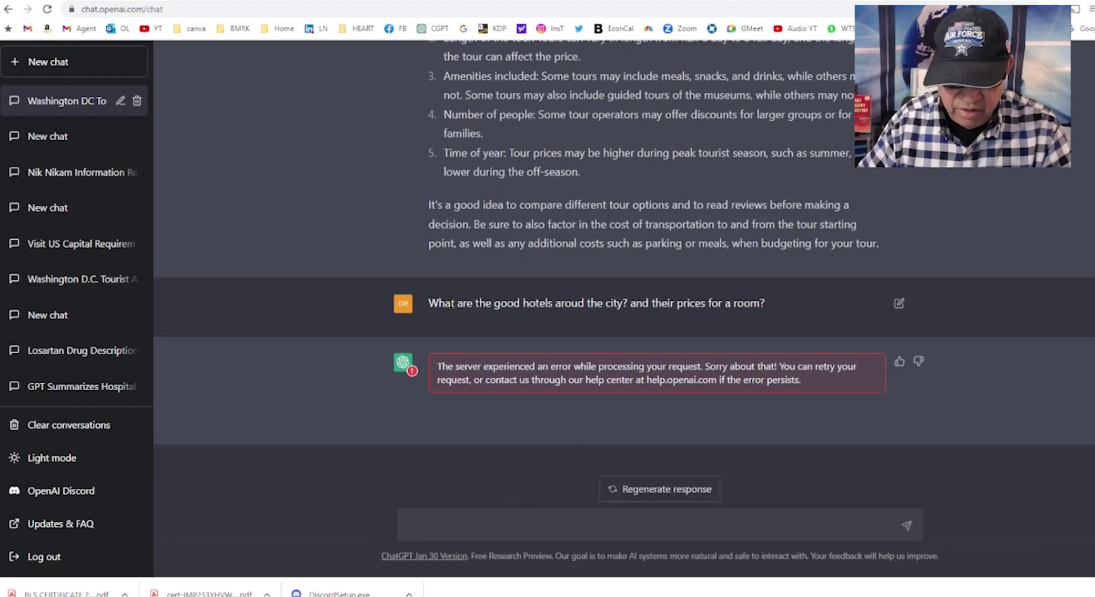
drag(431, 296, 775, 308)
key(ctrl+c)
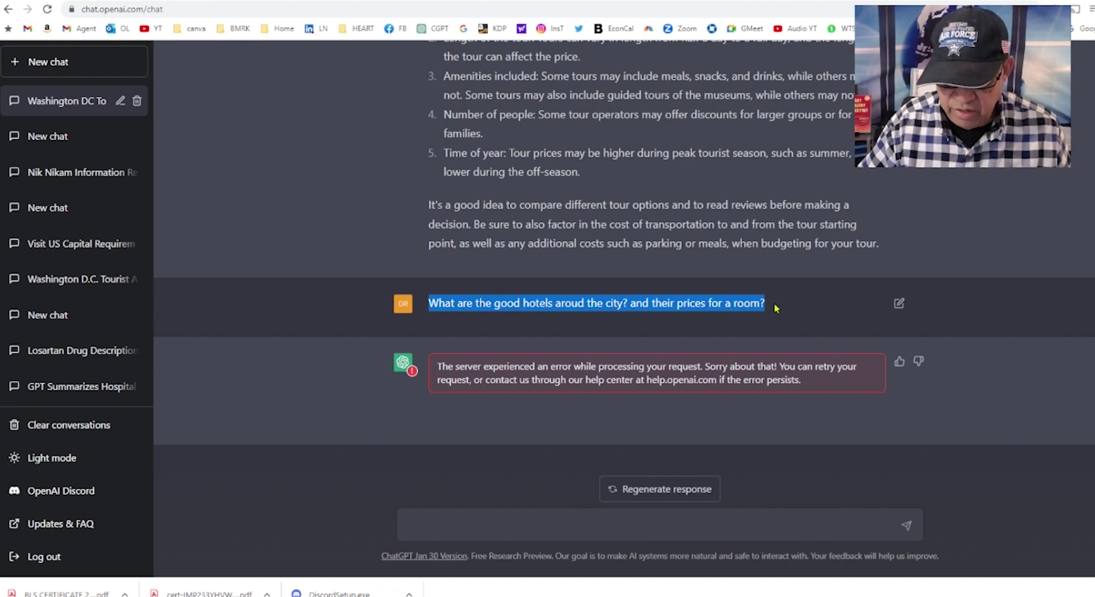
click(423, 524)
key(ctrl+v)
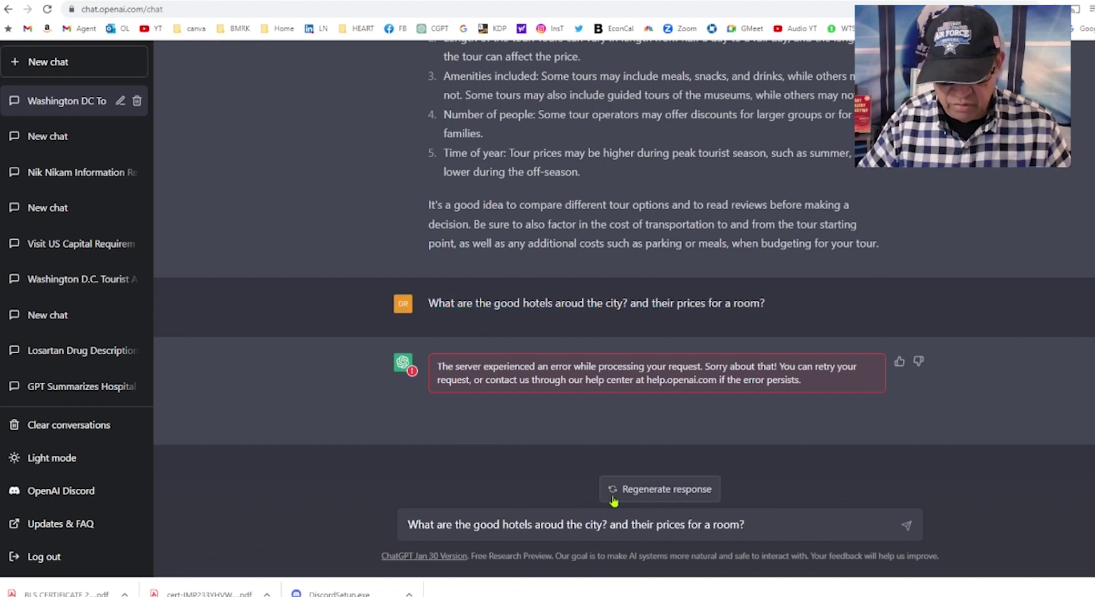
key(Return)
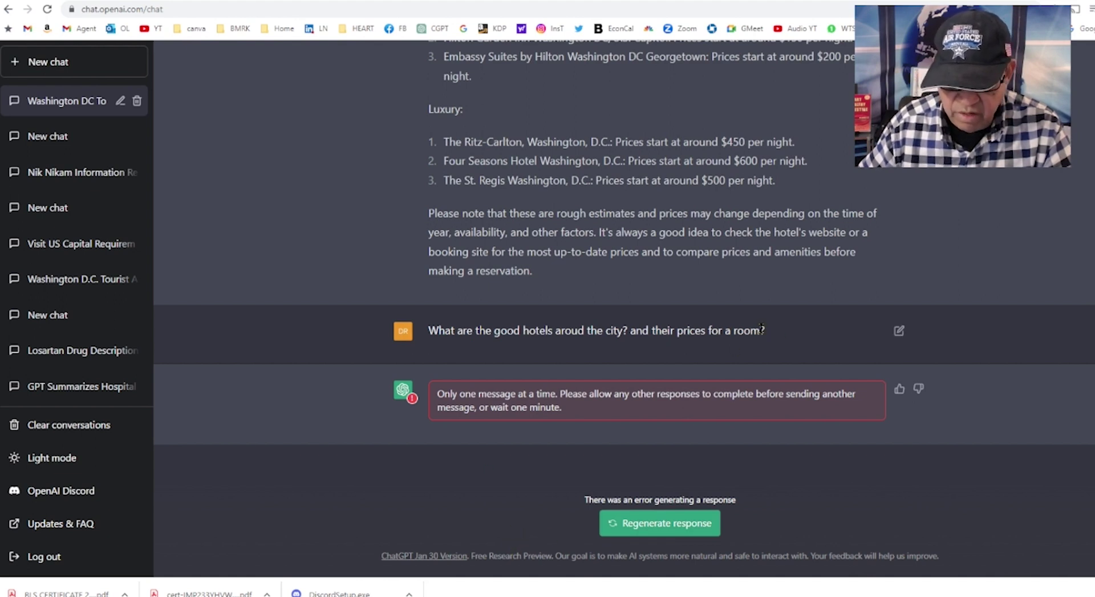
Step: Edit the last hotel question to read "What Indian resturants are there?" and submit it
click(899, 332)
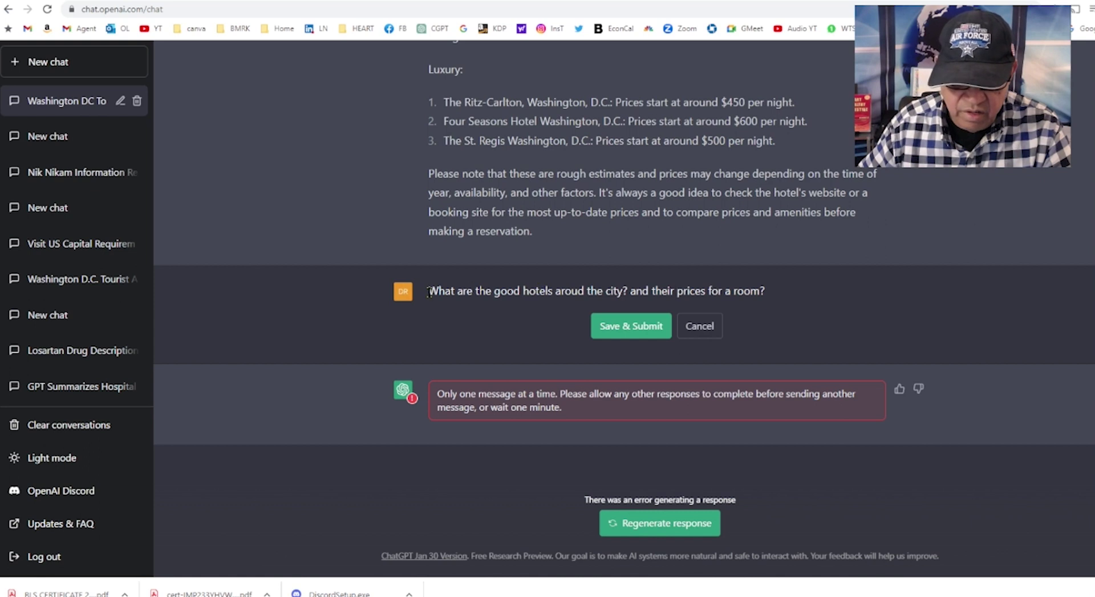
drag(428, 291, 761, 293)
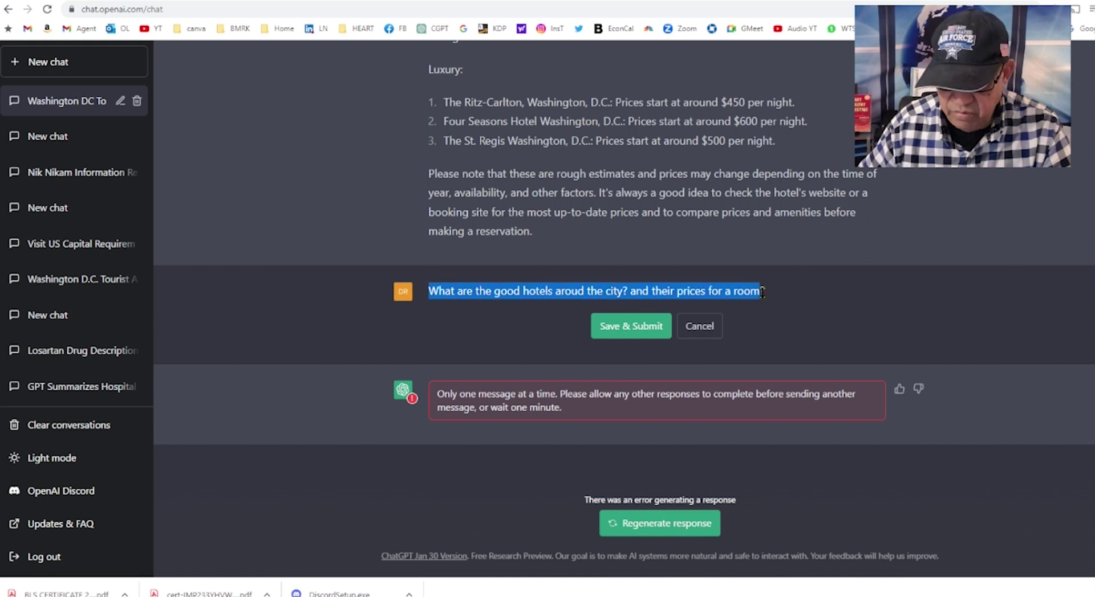
key(BackSpace)
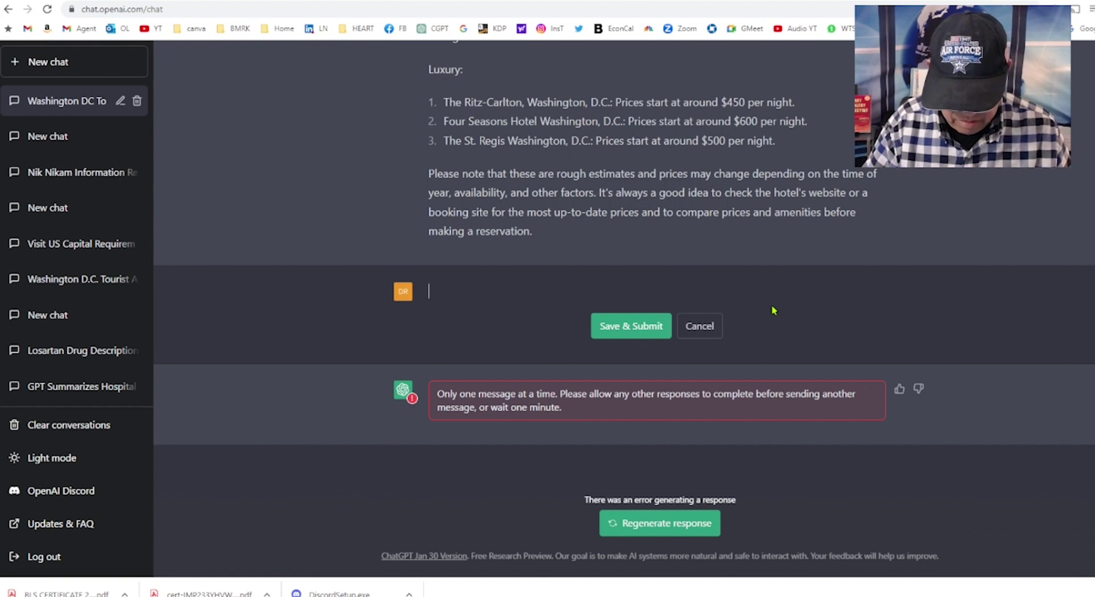
text(what I)
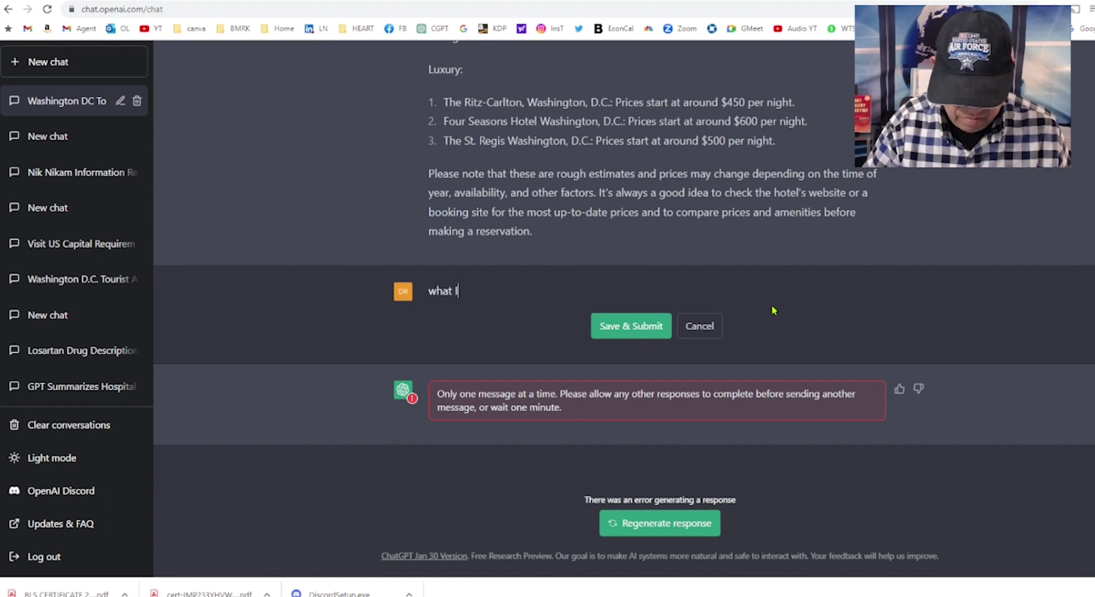
text(ndian re)
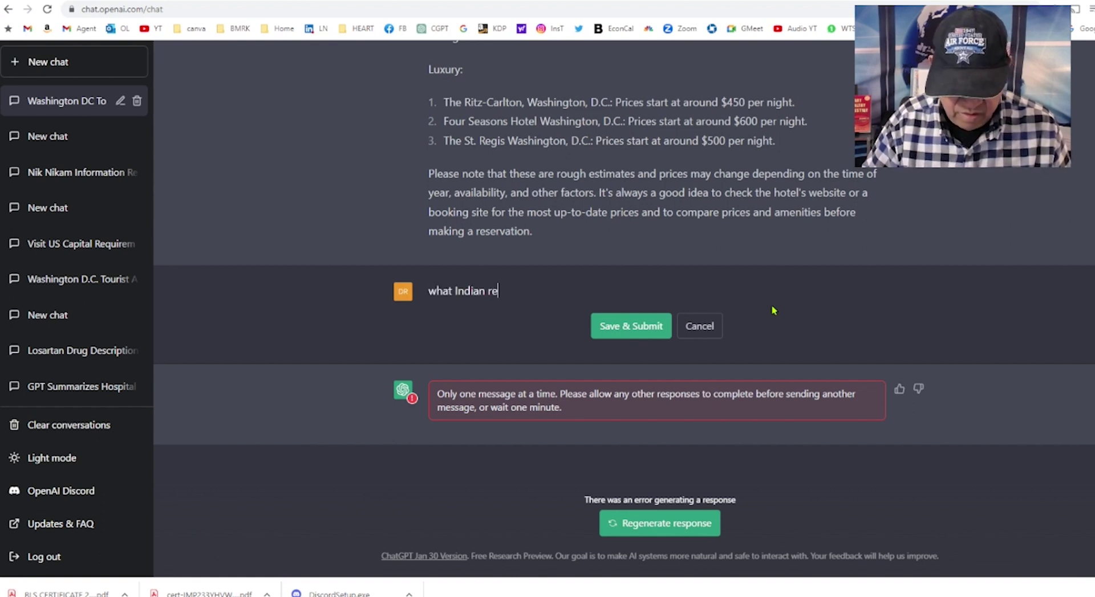
text(sturants)
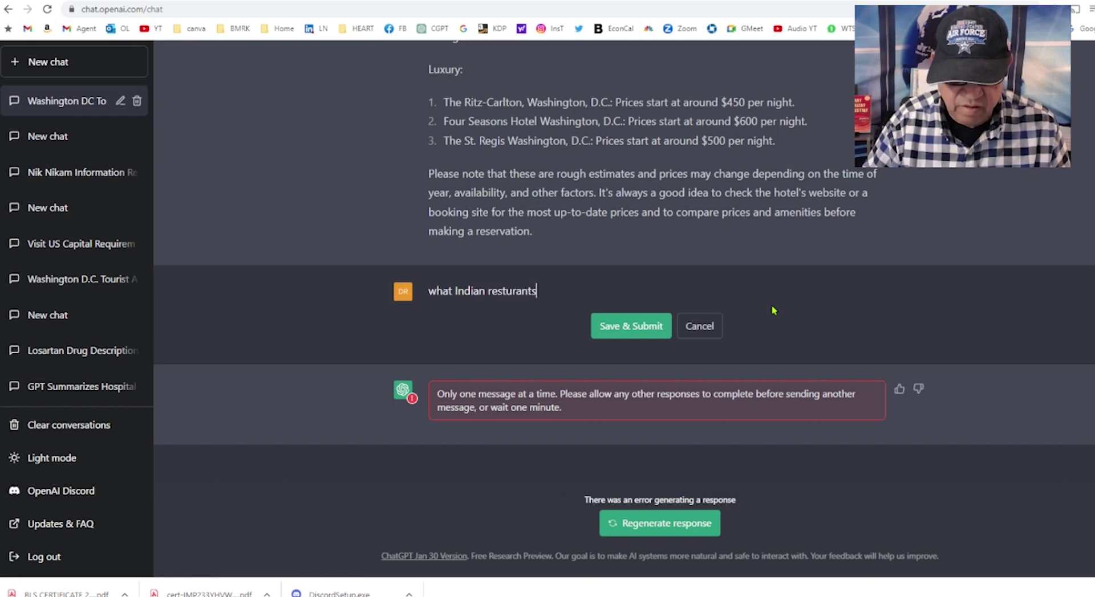
text( are there)
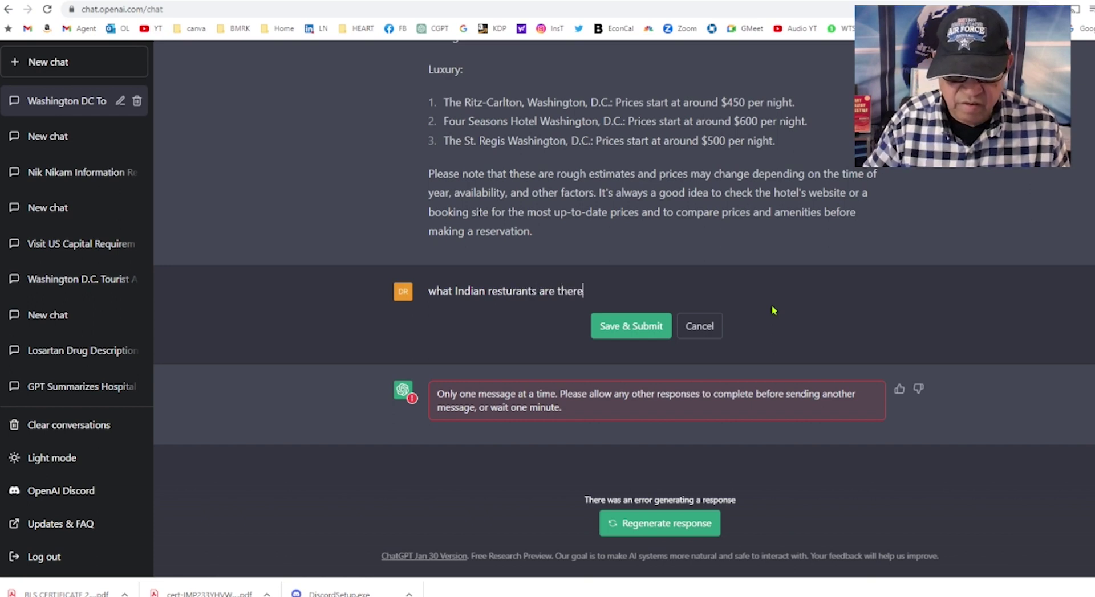
text(?)
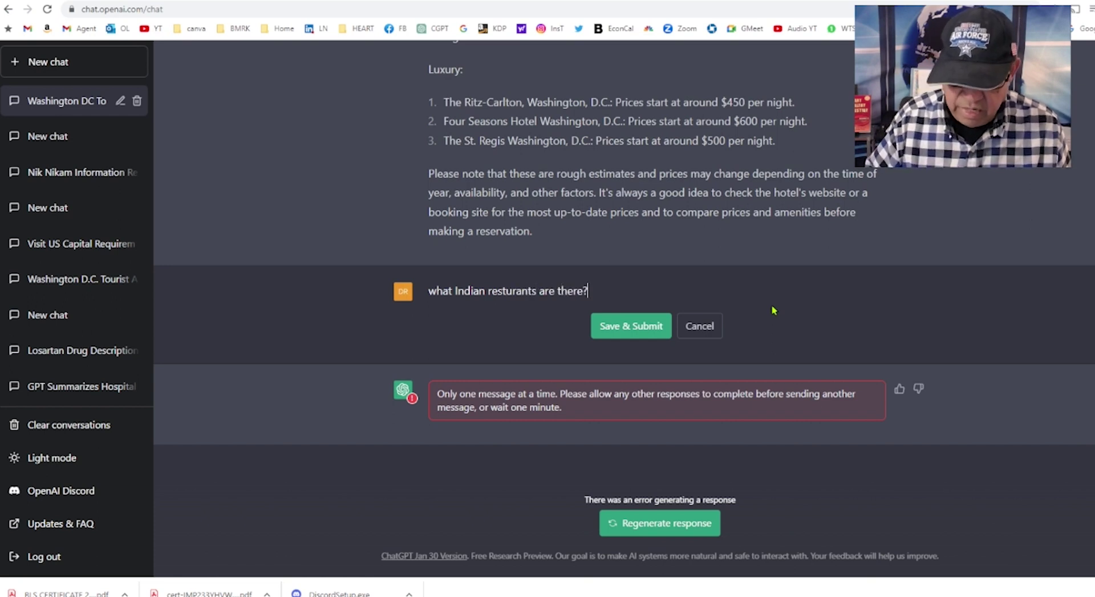
click(428, 292)
text(W)
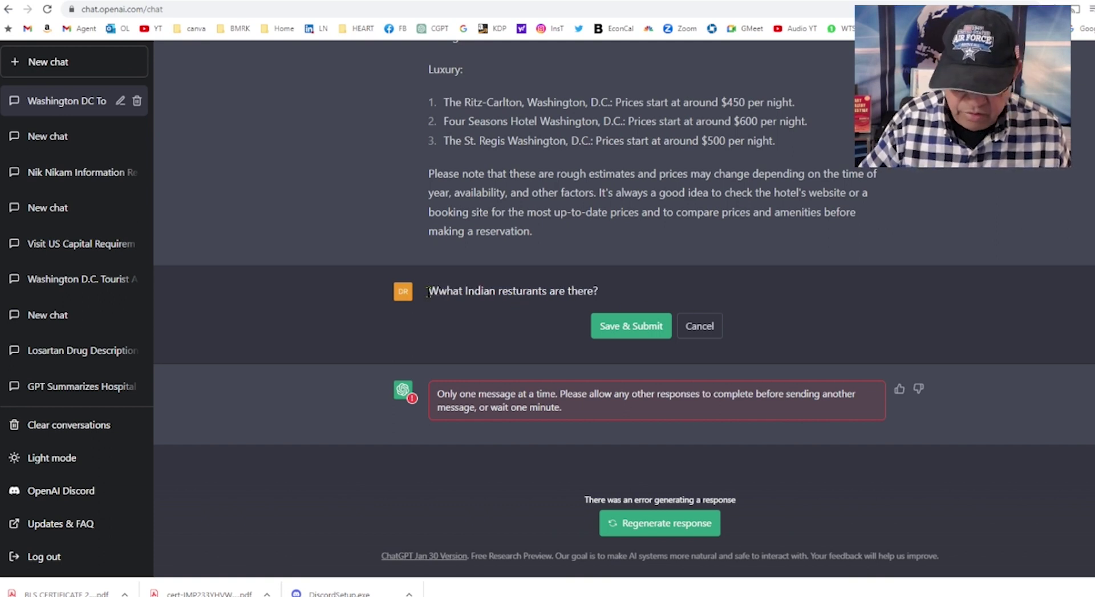
key(Delete)
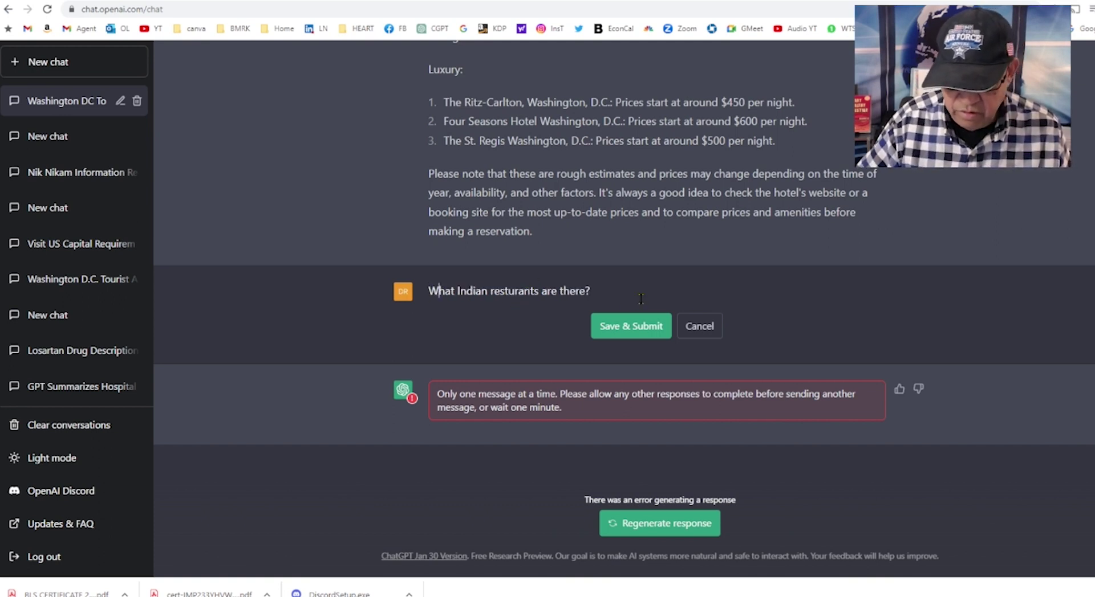
click(626, 335)
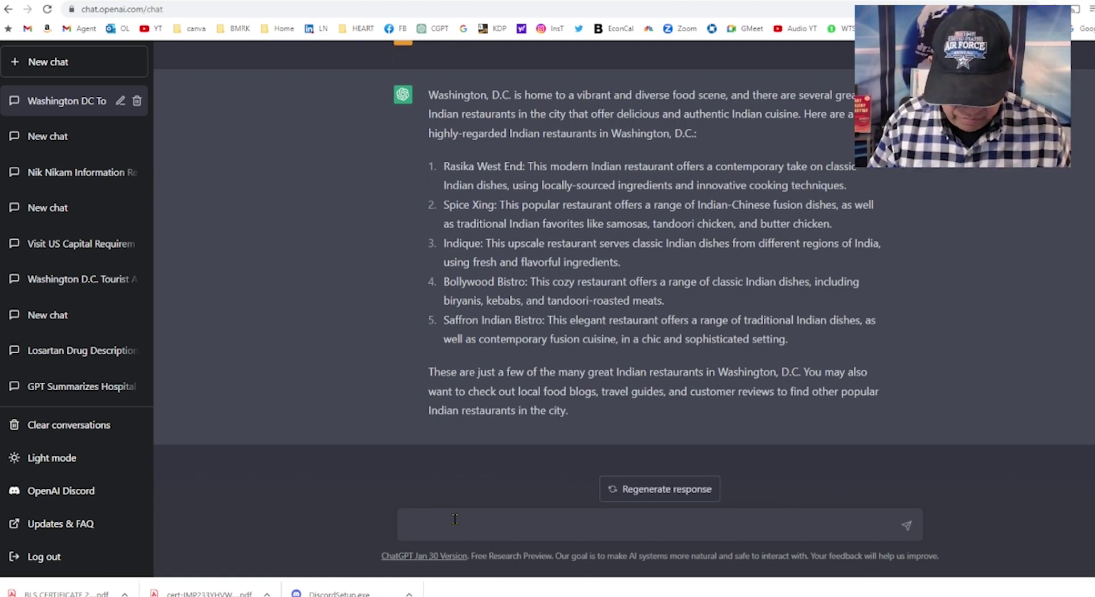
Step: Ask the follow-up question "Name some companies that run bus tours?"
text(Name )
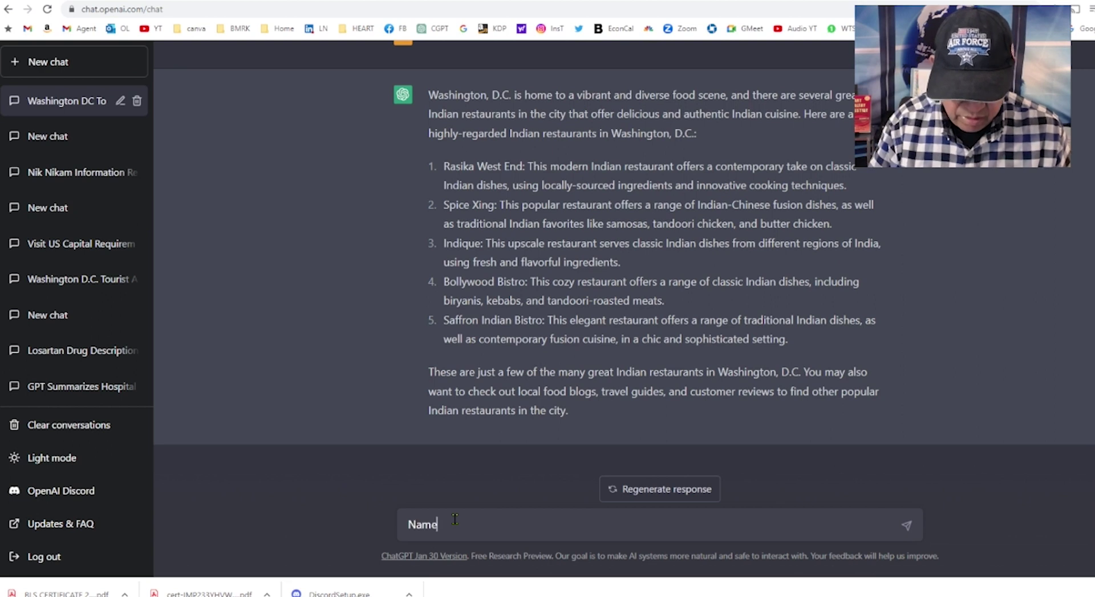
text(some )
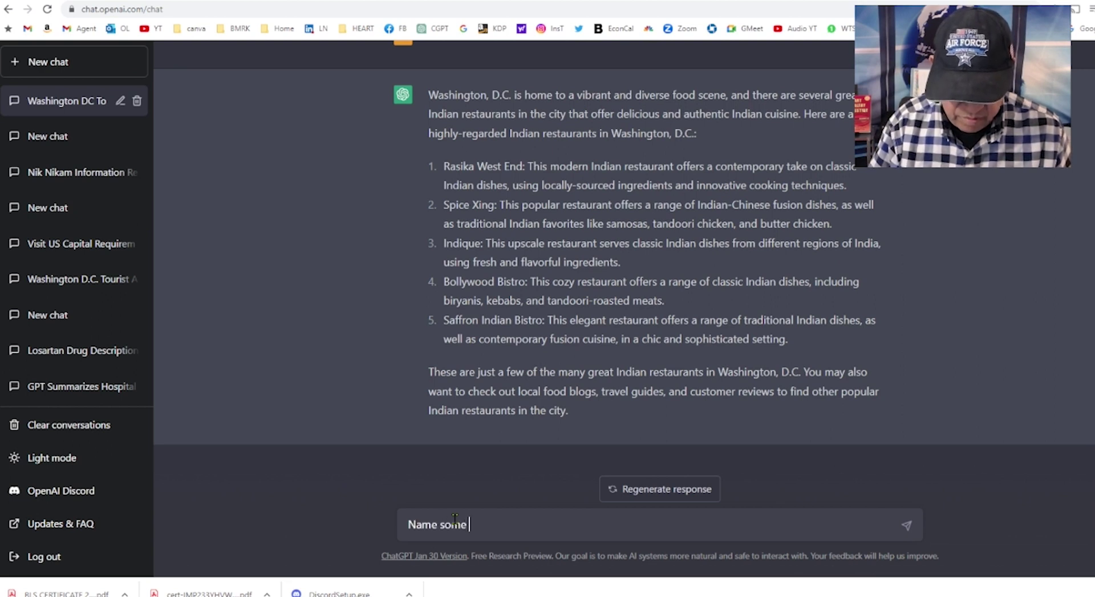
text(companeis)
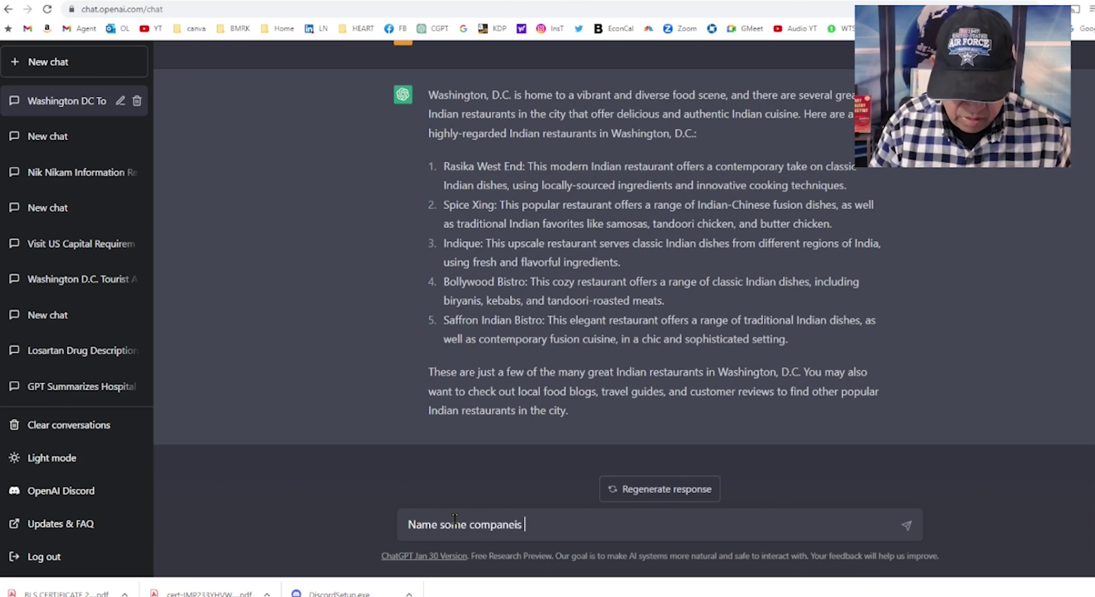
key(BackSpace)
key(BackSpace)
key(BackSpace)
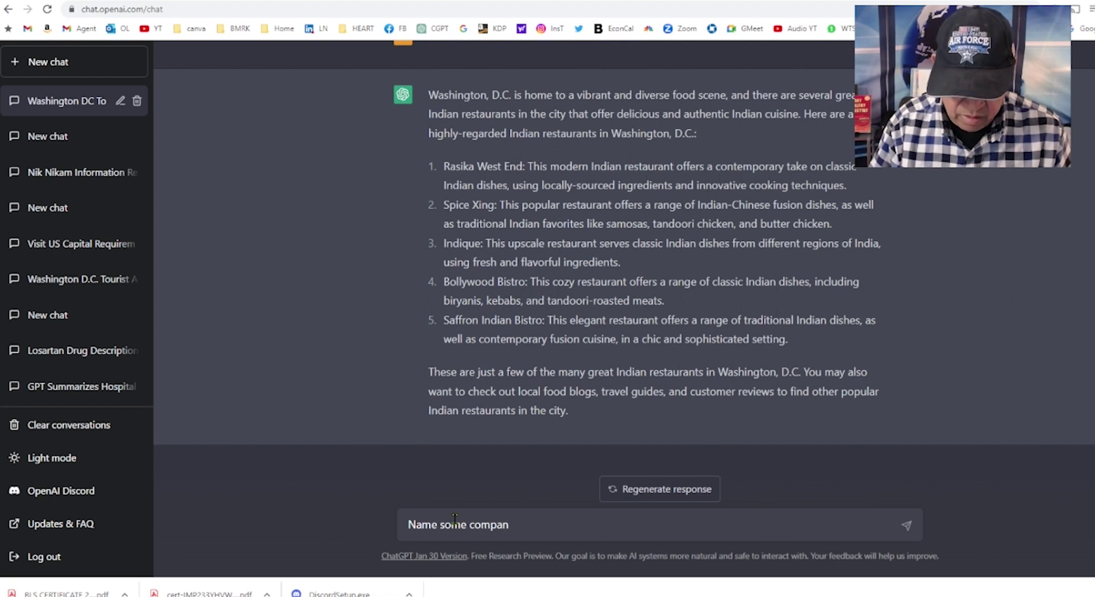
text(ies that)
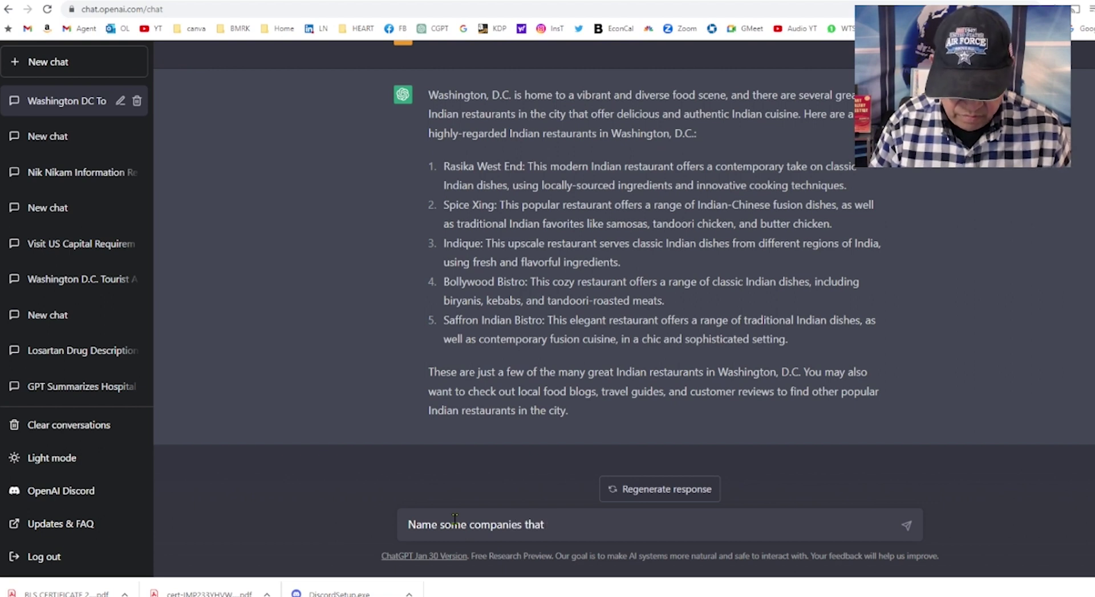
text( run bus)
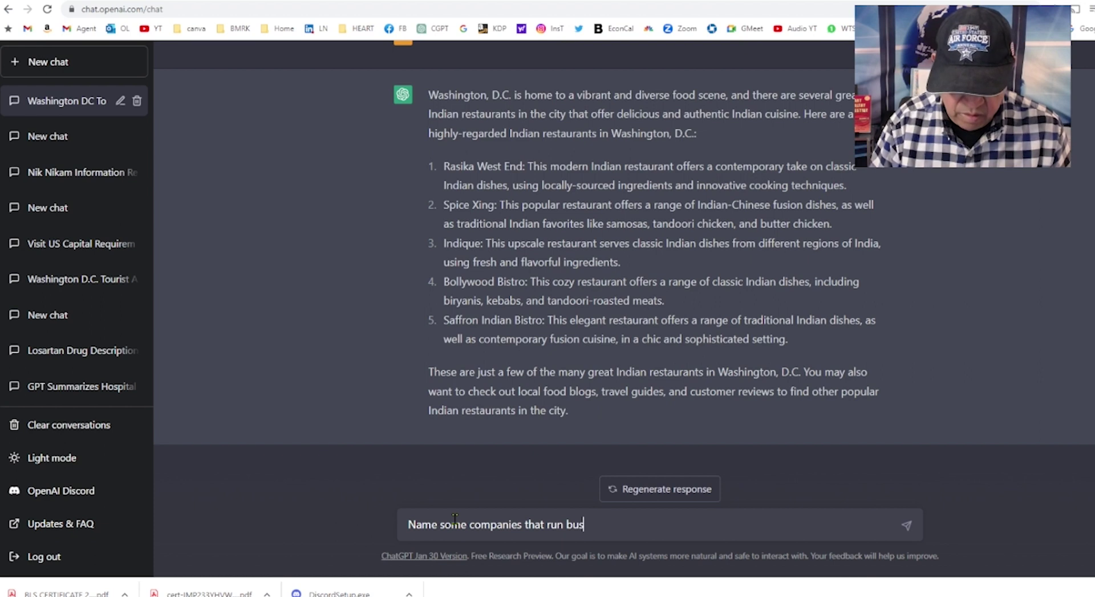
text( tours)
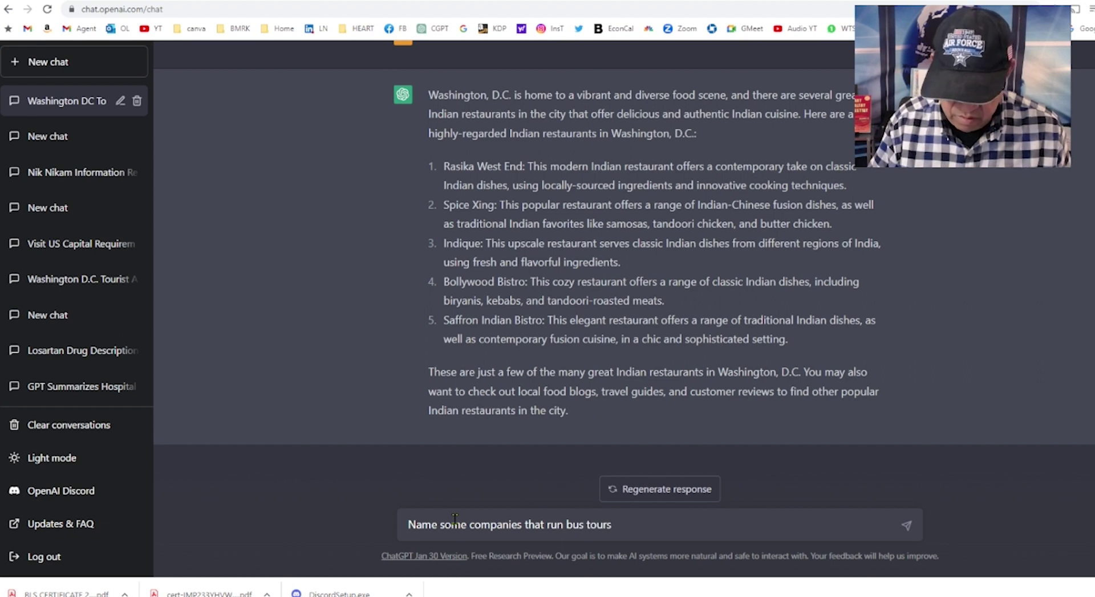
text(?)
key(Return)
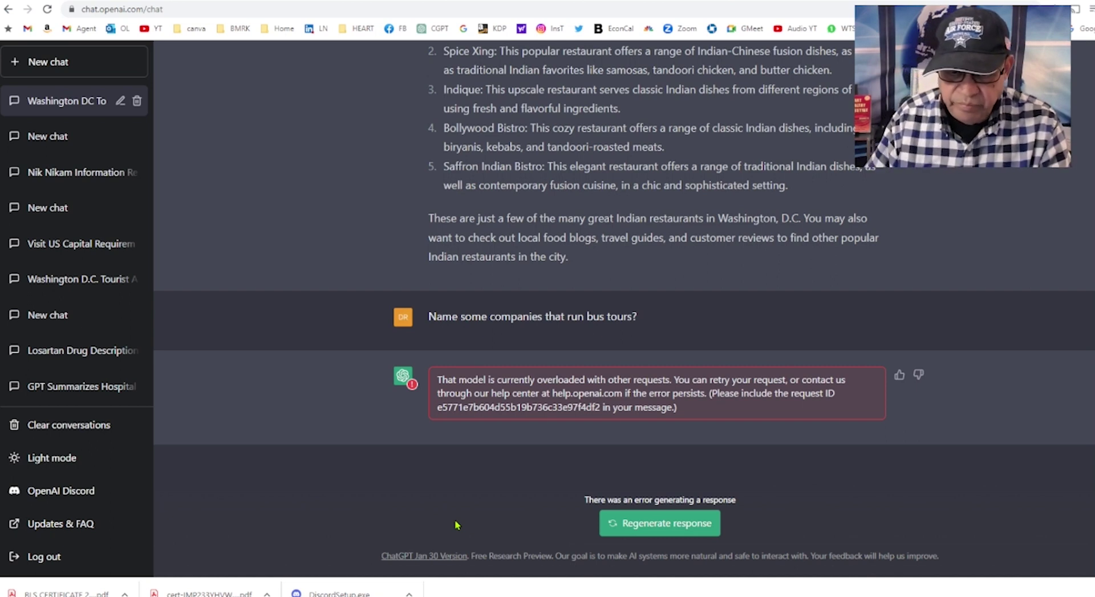
Step: Retry the response to the bus tour companies question, resend the copied question as a new message, and retry its response as well
click(630, 520)
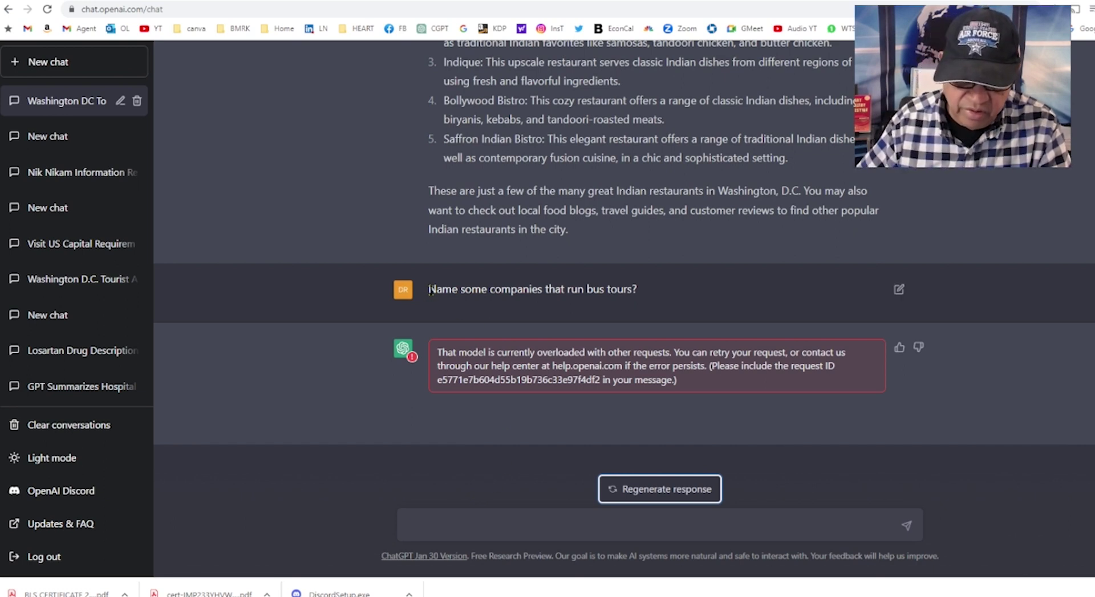
drag(428, 289, 644, 296)
key(ctrl+c)
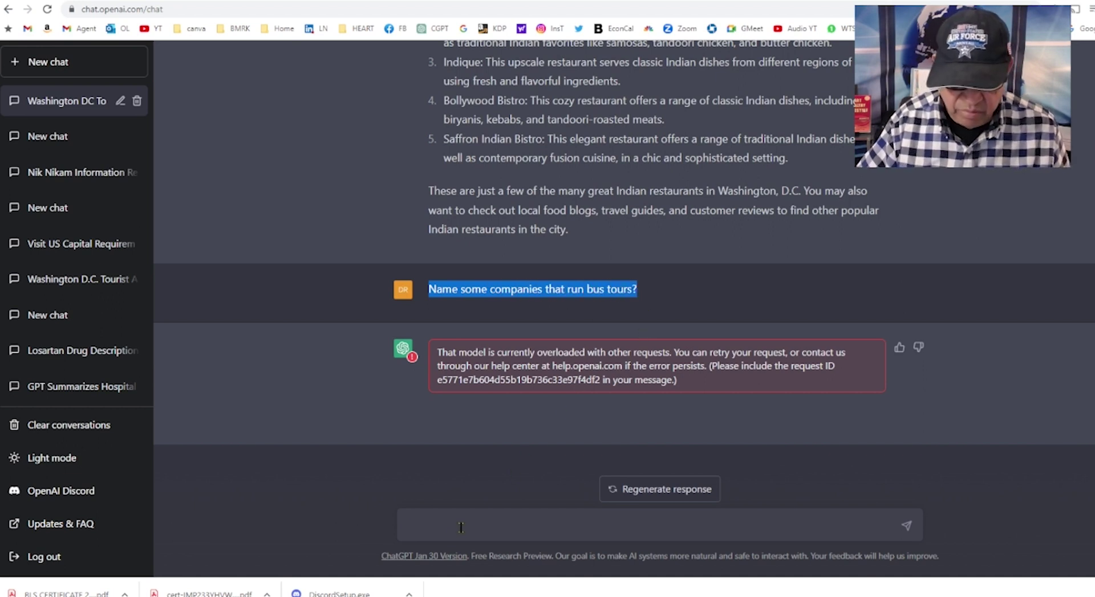
click(429, 527)
key(ctrl+v)
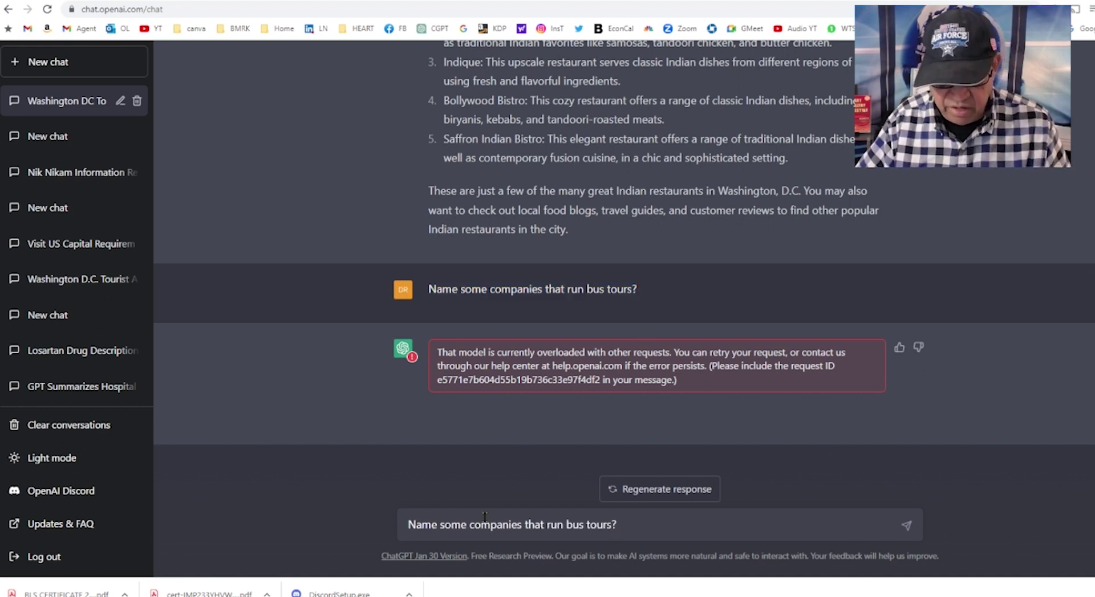
click(611, 488)
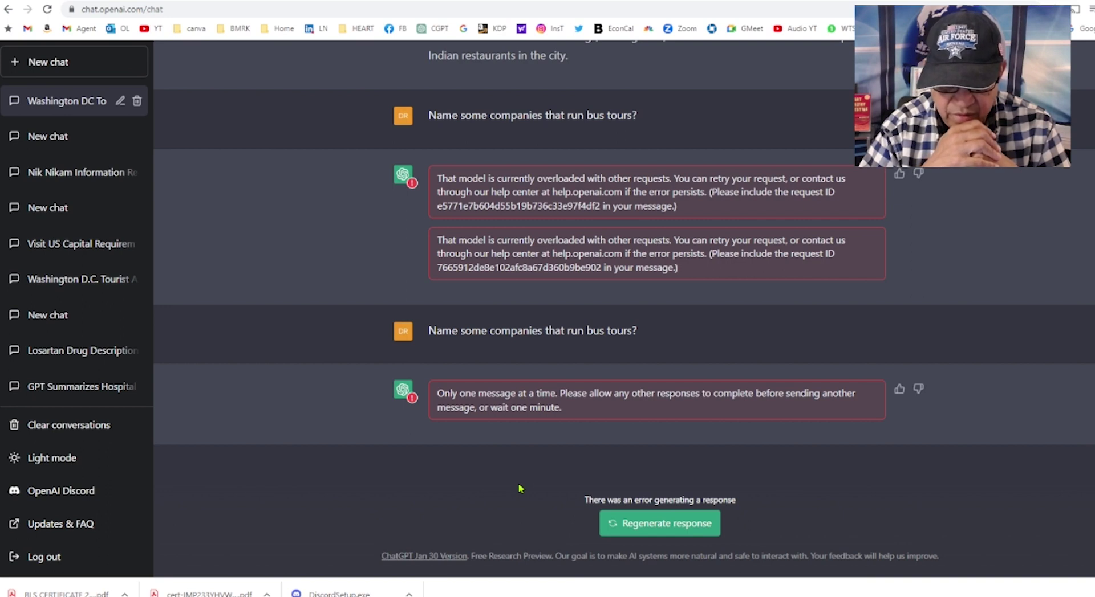
click(649, 524)
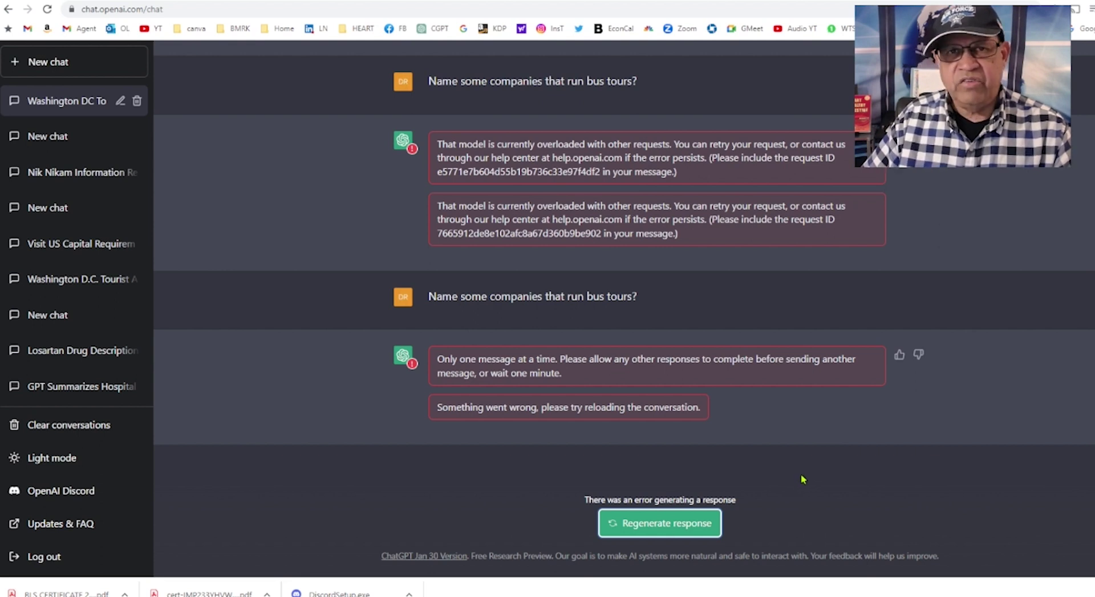
Step: Look back through the conversation at the Indian restaurant and hotel price answers
scroll(802, 480, up, 12)
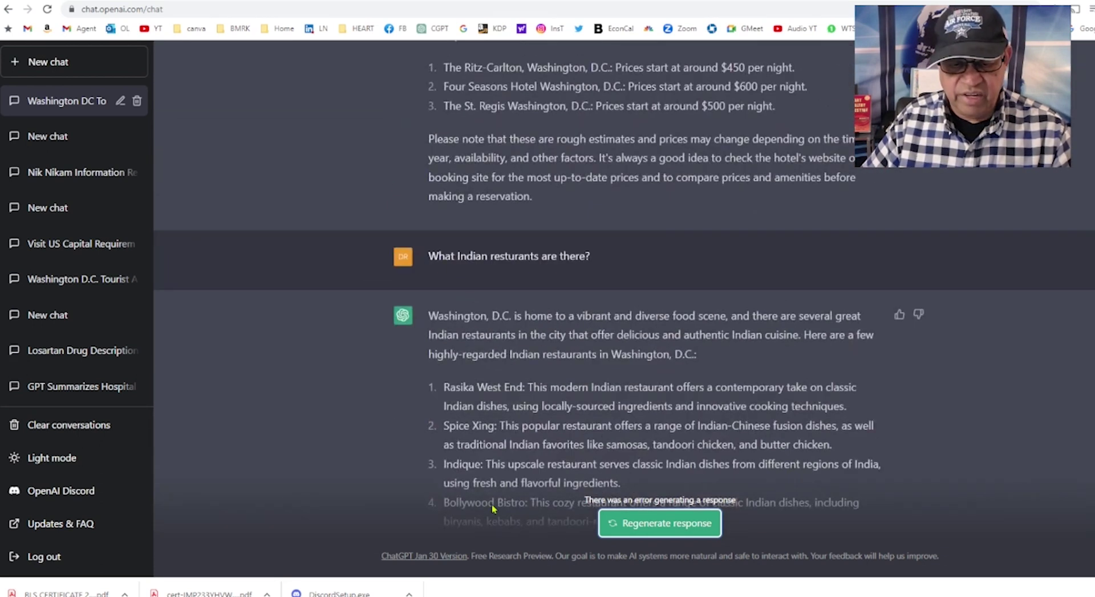
scroll(505, 426, up, 4)
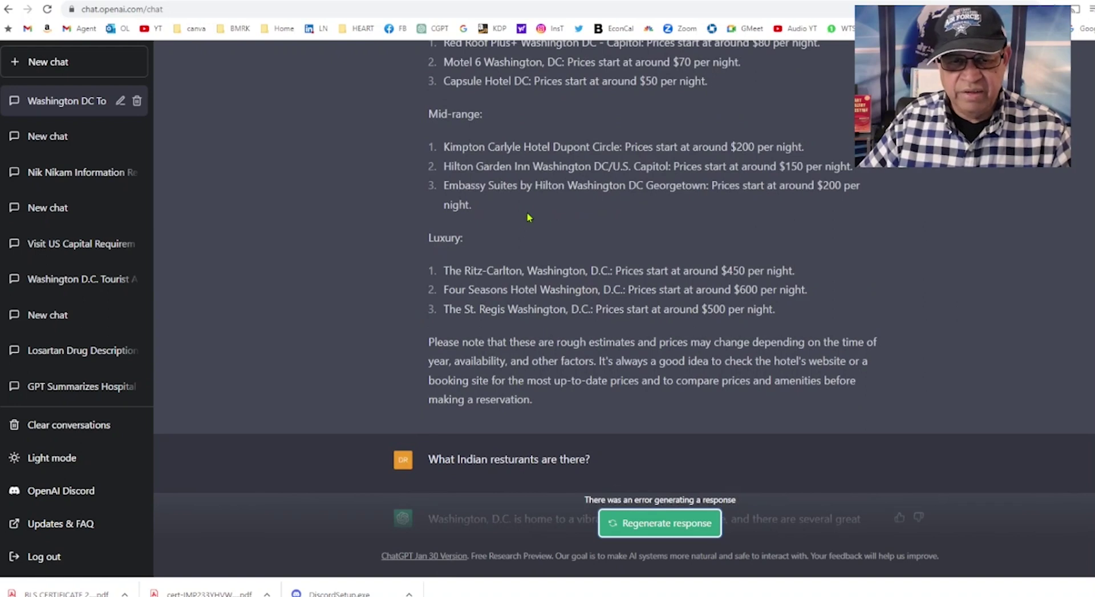
scroll(528, 216, up, 4)
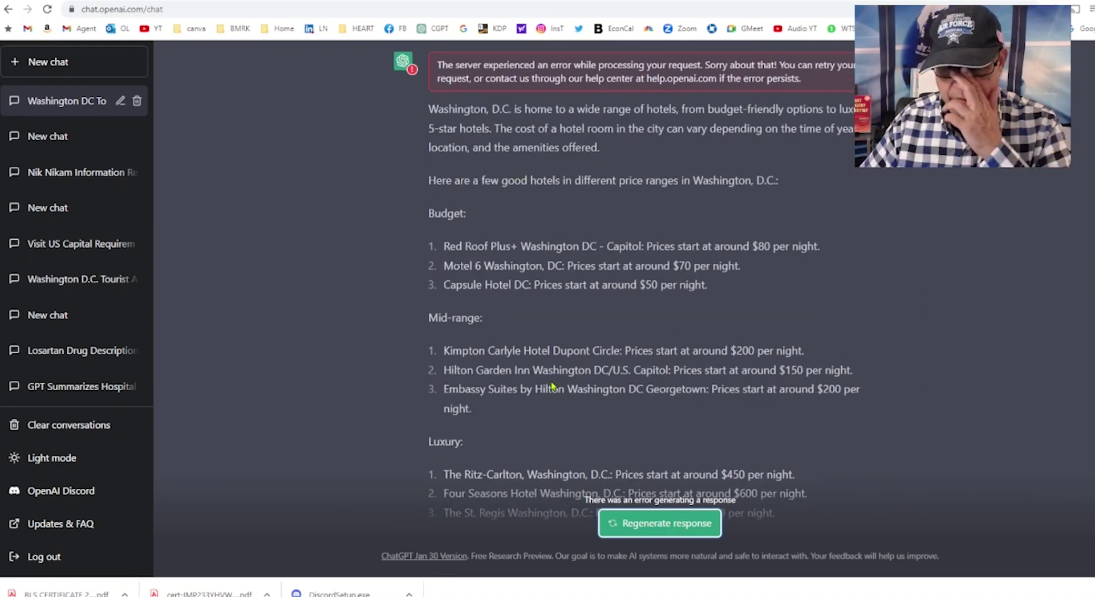
scroll(552, 386, down, 4)
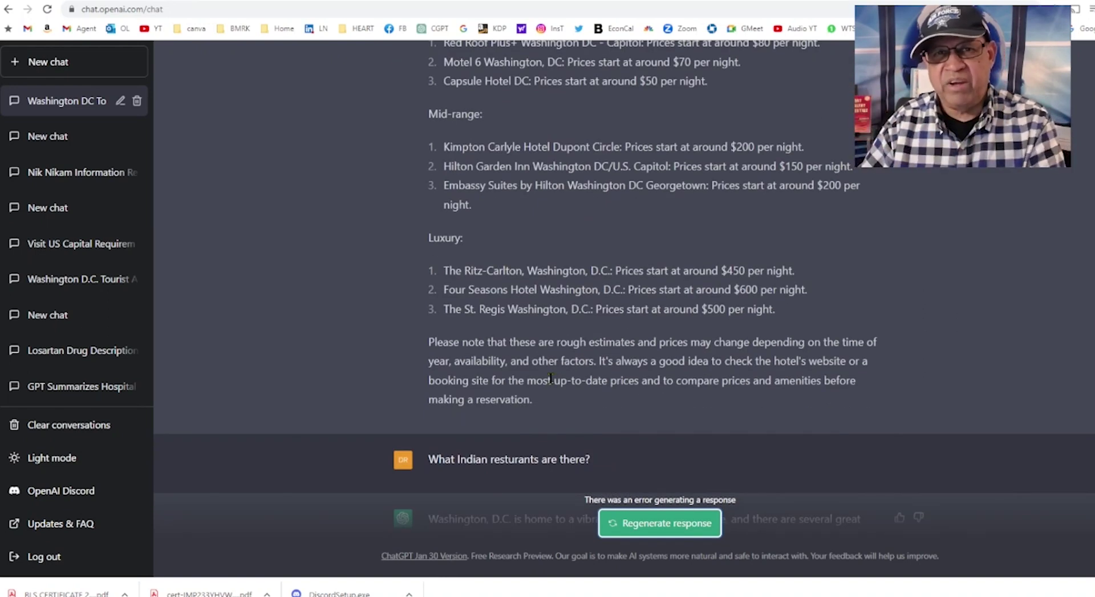